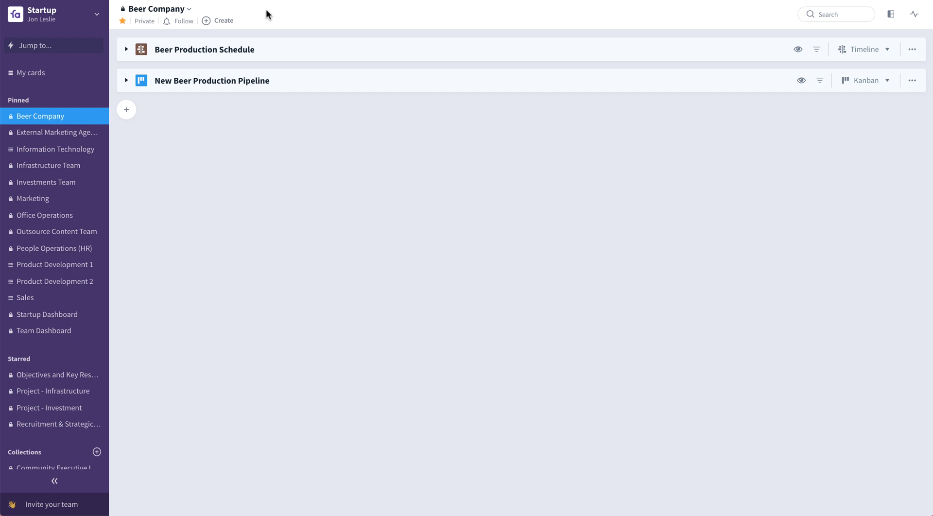
# Expand both beer boards, shift New Double IPA to Oct 23–Nov 26, and move New IPA into Art + Labels
pyautogui.click(283, 51)
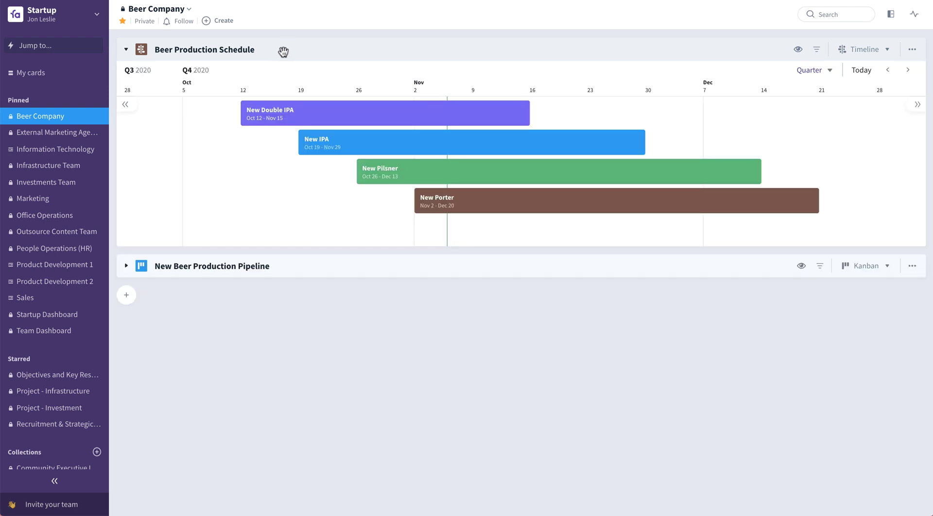
pyautogui.click(331, 265)
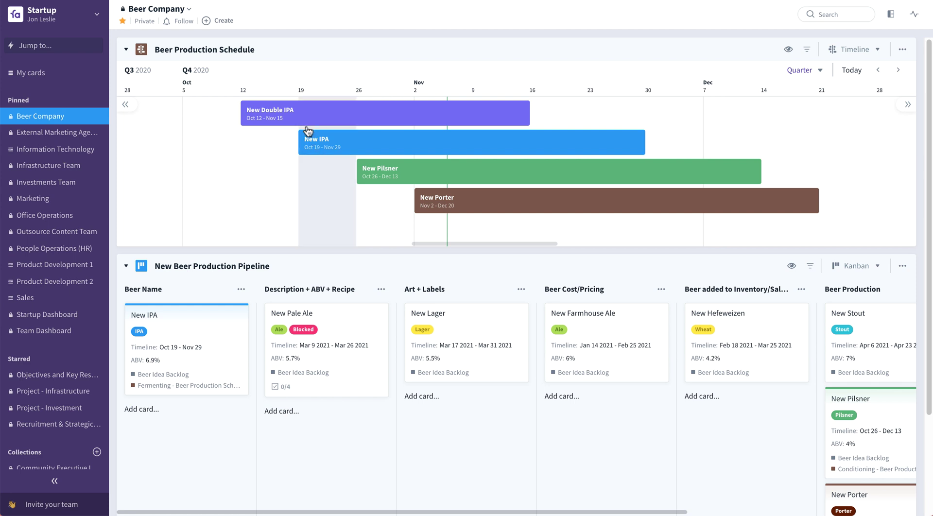
pyautogui.moveTo(306, 110); pyautogui.dragTo(553, 144)
pyautogui.moveTo(235, 359); pyautogui.dragTo(862, 330)
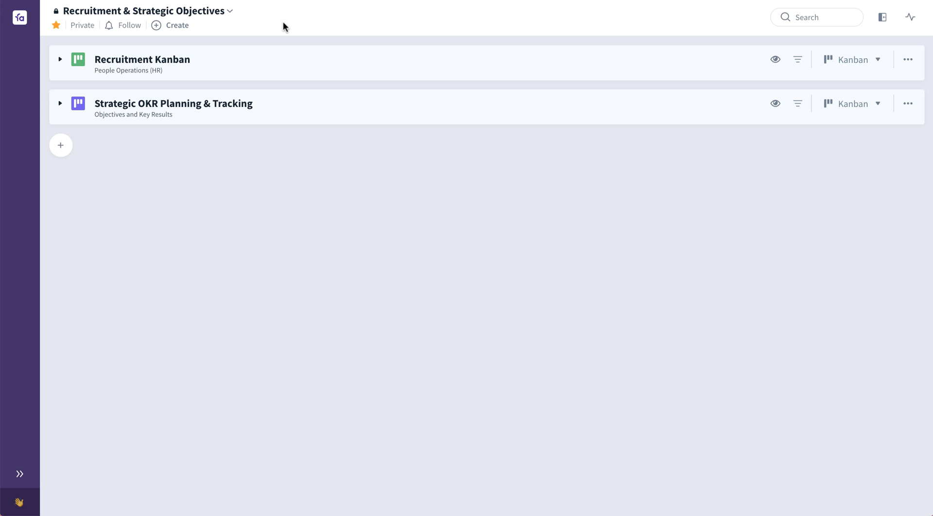
# Expand the Recruitment Kanban and Strategic OKR Planning & Tracking boards, and show the Strategic OKR Backlog sheet beside them
pyautogui.click(285, 62)
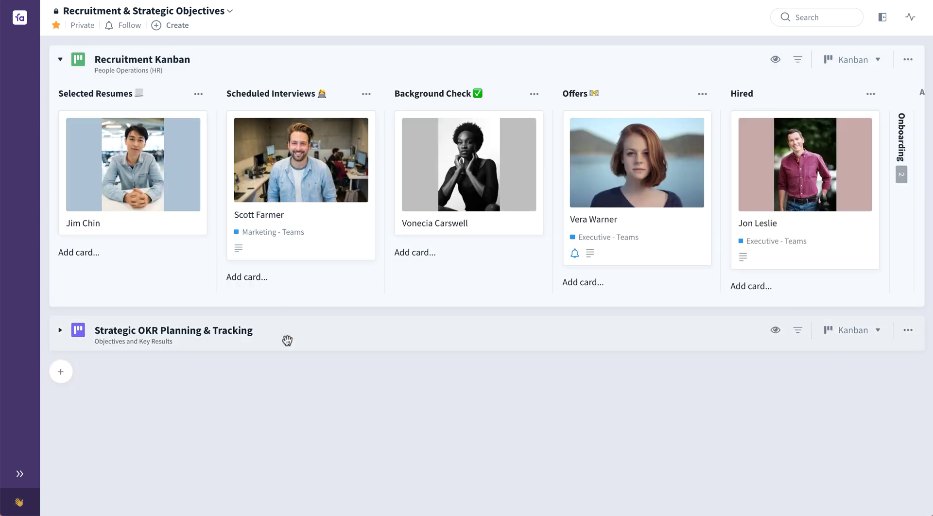
pyautogui.click(287, 340)
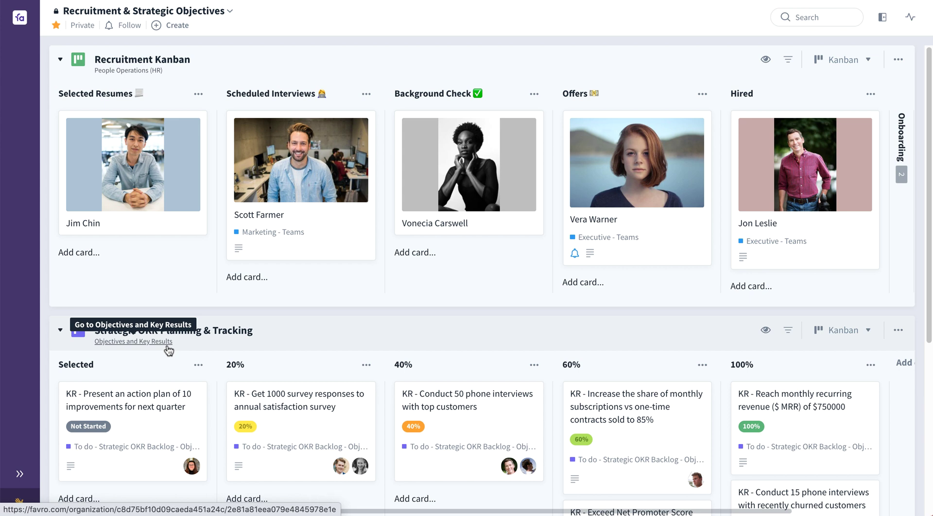
pyautogui.click(146, 341)
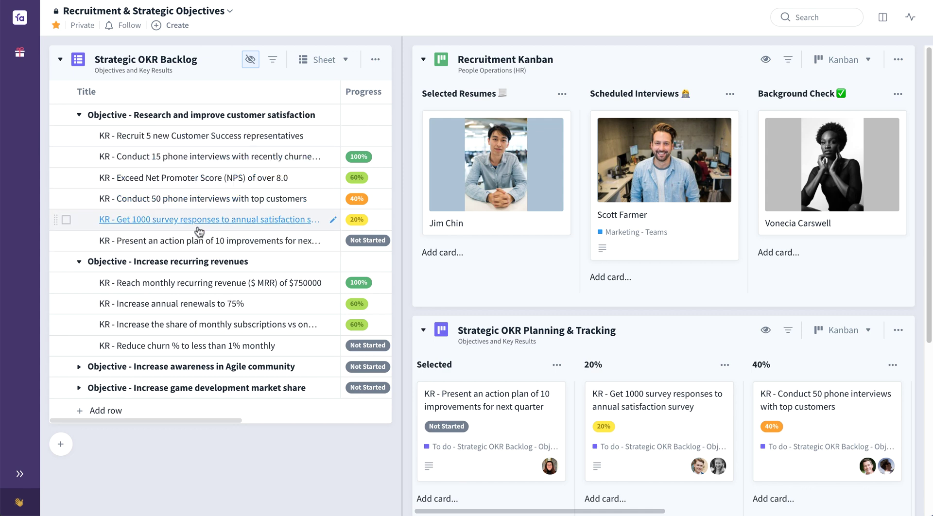
pyautogui.click(78, 116)
pyautogui.click(79, 116)
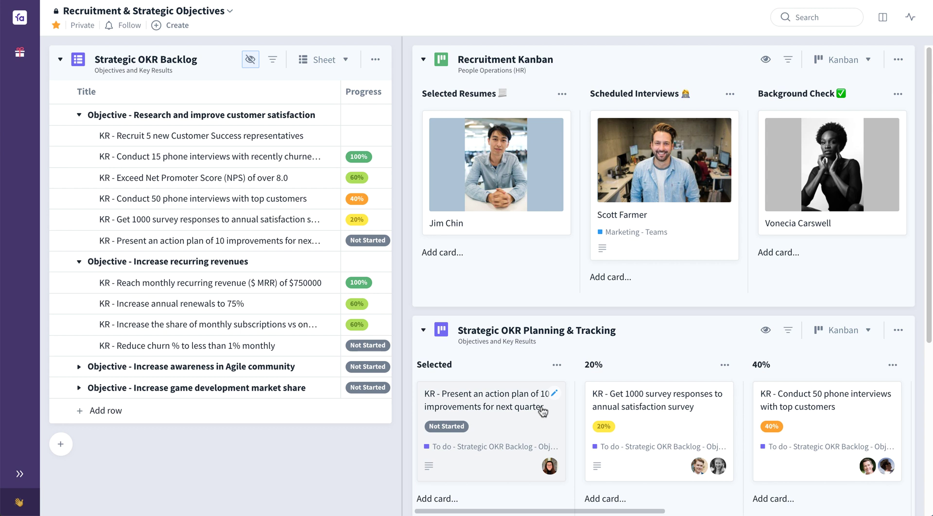
pyautogui.moveTo(545, 406); pyautogui.dragTo(861, 422)
pyautogui.moveTo(859, 456); pyautogui.dragTo(850, 402)
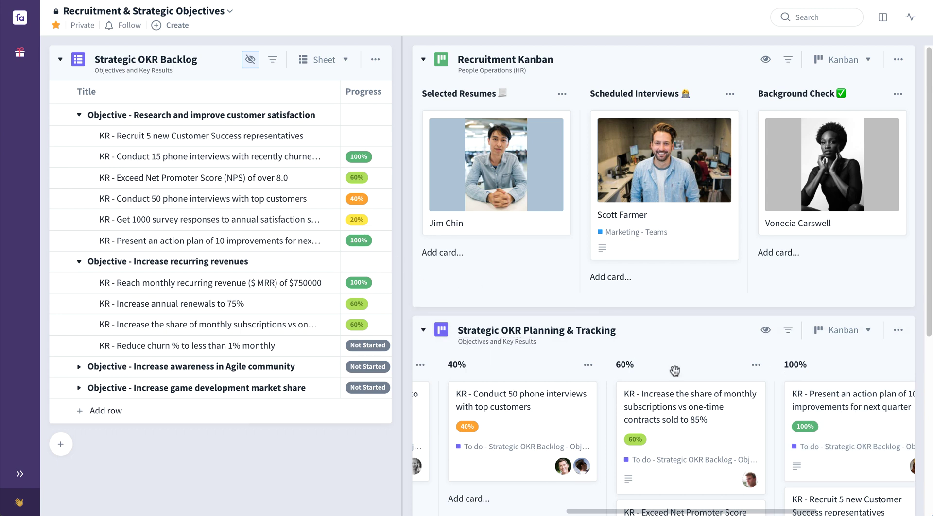
pyautogui.moveTo(832, 419); pyautogui.dragTo(394, 462)
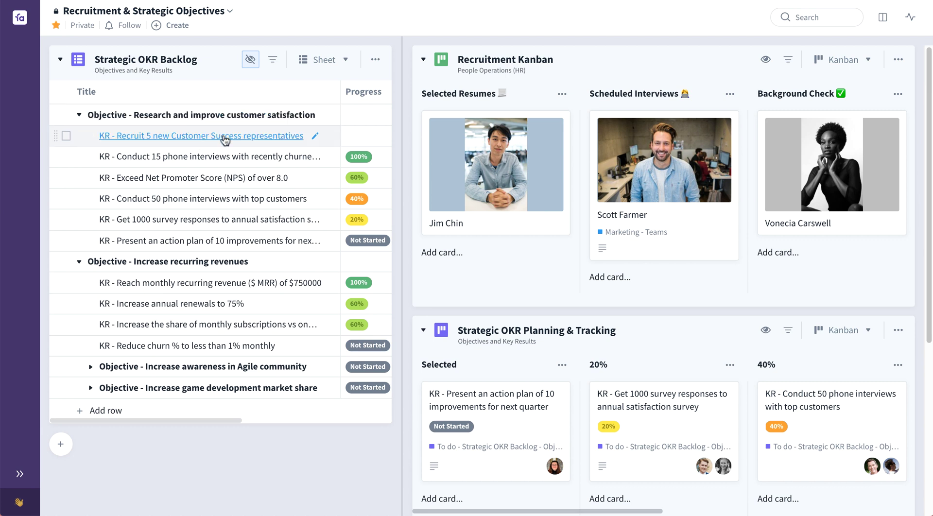
# Put the 'Recruit 5 new Customer Success representatives' key result into Selected, then into the 20% column
pyautogui.moveTo(233, 138); pyautogui.dragTo(477, 406)
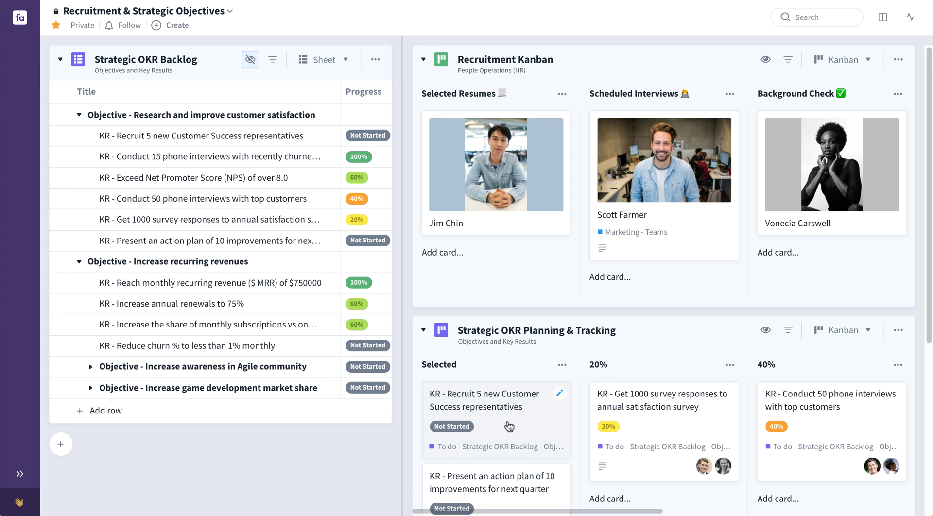
pyautogui.moveTo(509, 426); pyautogui.dragTo(637, 423)
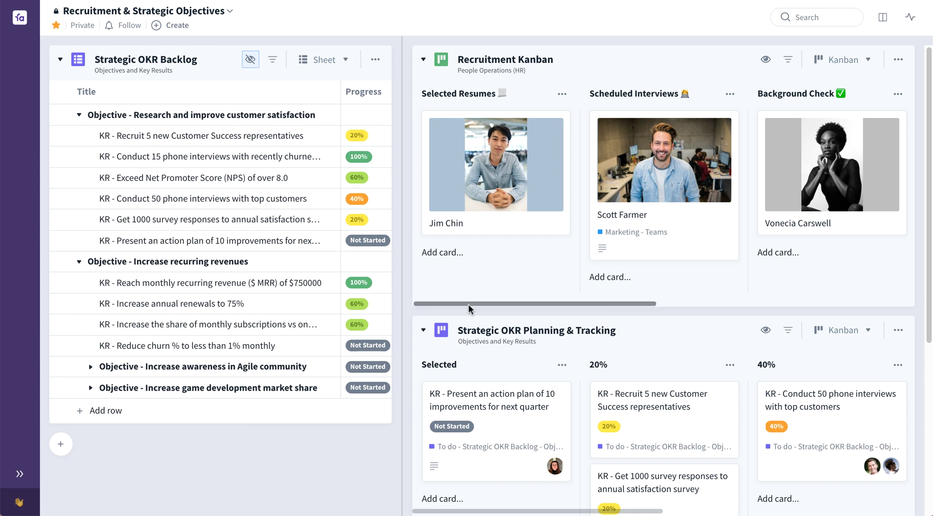
# Advance the Offers candidate to Hired and the Background Check candidate to Offers
pyautogui.moveTo(468, 302); pyautogui.dragTo(694, 302)
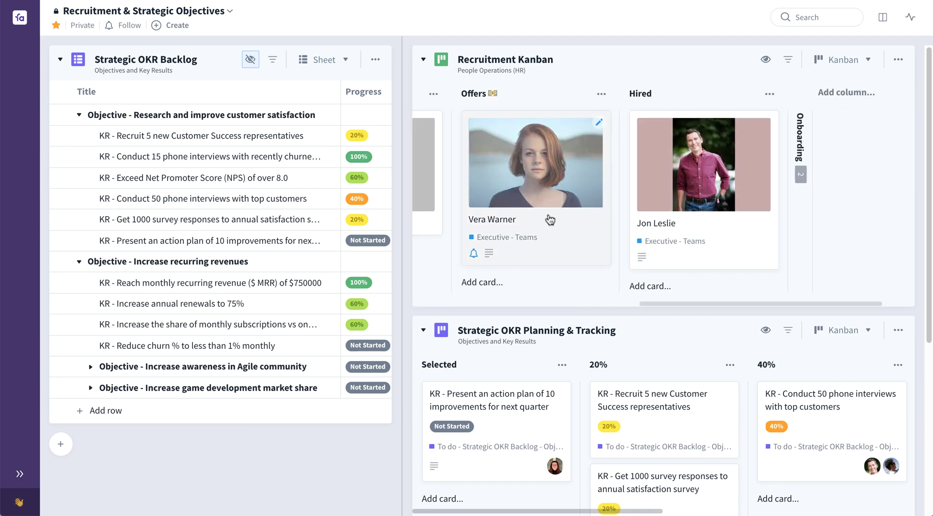
pyautogui.moveTo(549, 219); pyautogui.dragTo(651, 195)
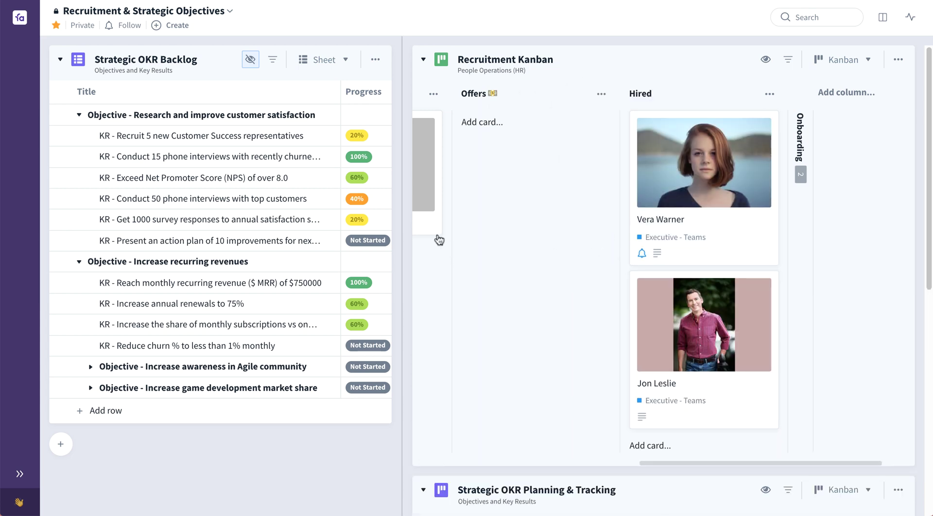
pyautogui.moveTo(426, 228); pyautogui.dragTo(709, 210)
# Move the Recruit key result card from 40% up to the 100% column
pyautogui.scroll(-5, 562, 305)
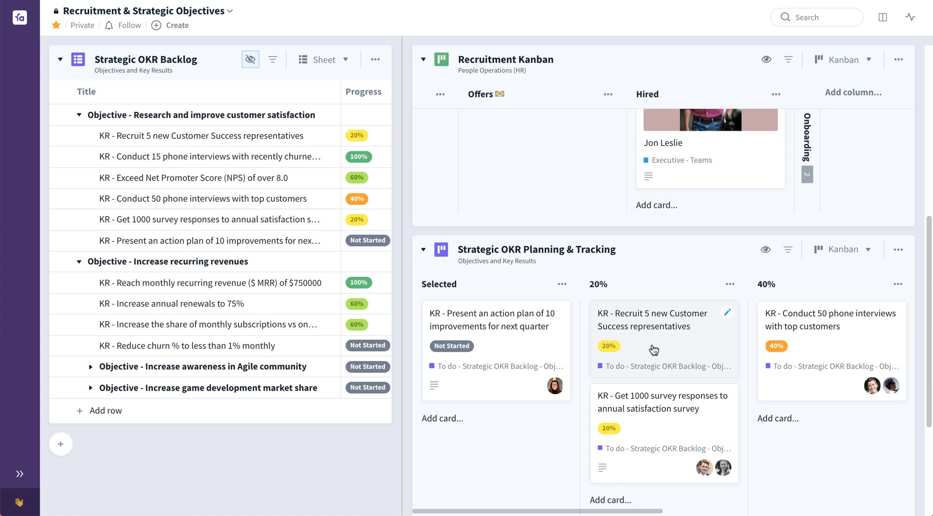
pyautogui.moveTo(653, 350); pyautogui.dragTo(879, 339)
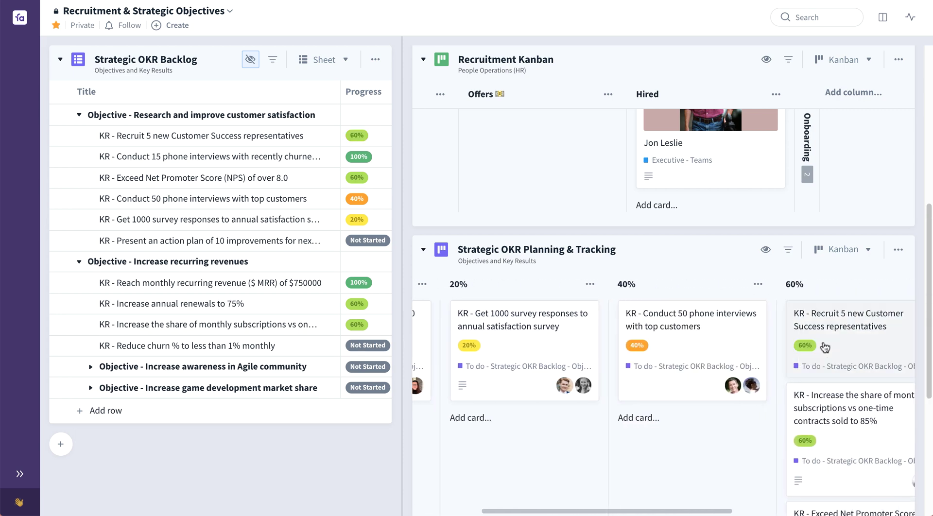
pyautogui.moveTo(824, 348)
pyautogui.mouseDown()
pyautogui.moveTo(909, 340)
pyautogui.moveTo(831, 341)
pyautogui.mouseUp()
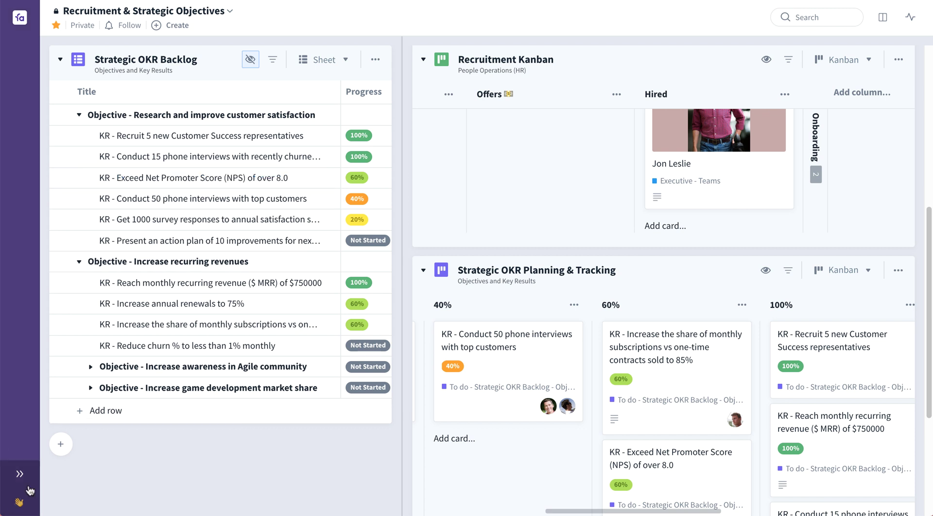
# Switch to the Product Development 1 collection from the sidebar, then collapse the sidebar
pyautogui.click(20, 474)
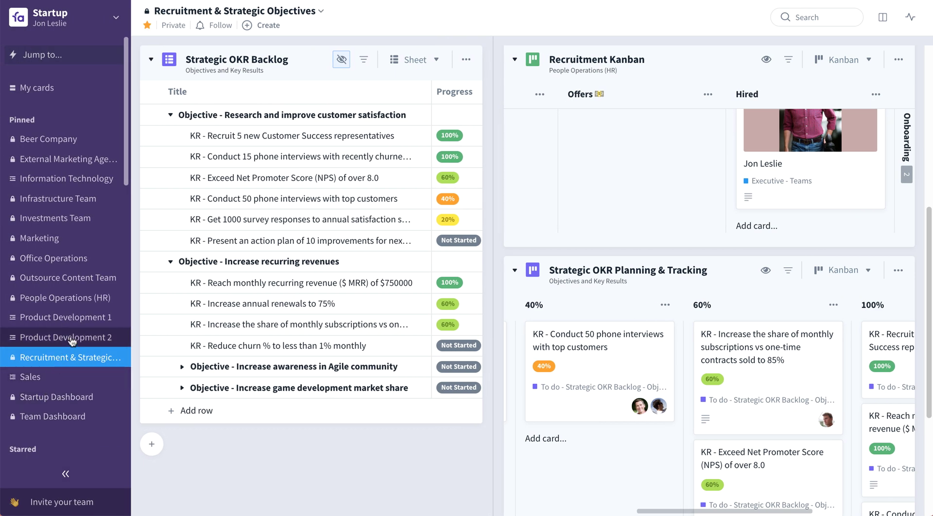
pyautogui.click(77, 320)
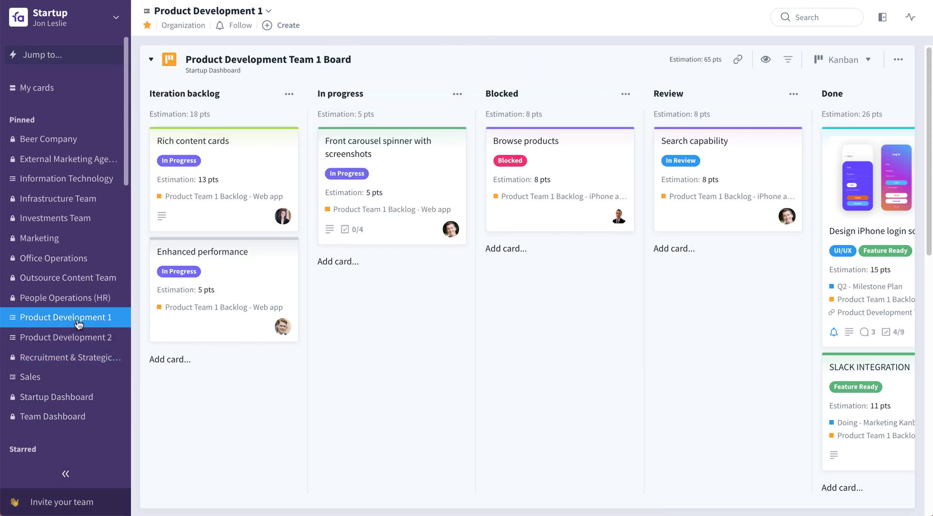
pyautogui.click(67, 472)
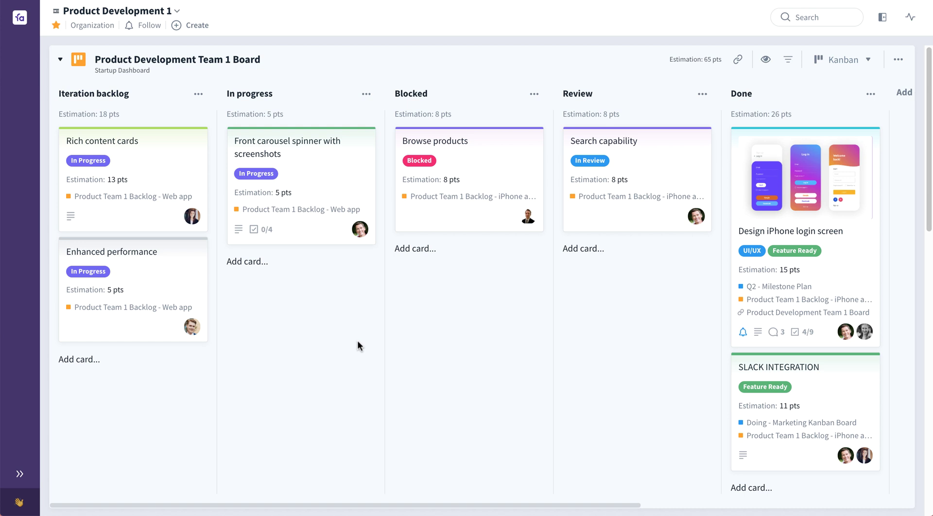
pyautogui.click(868, 61)
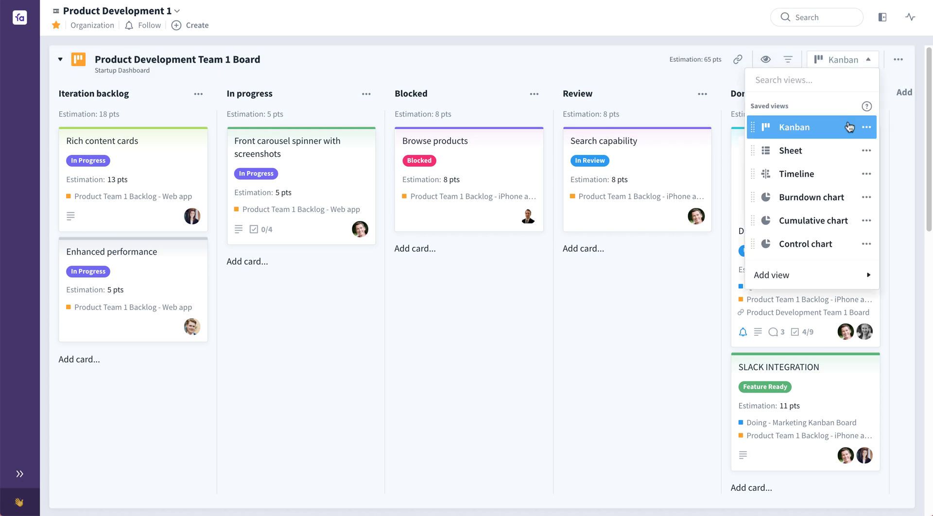
# Switch the Product Development Team 1 Board to Sheet view, then to Timeline view
pyautogui.click(834, 151)
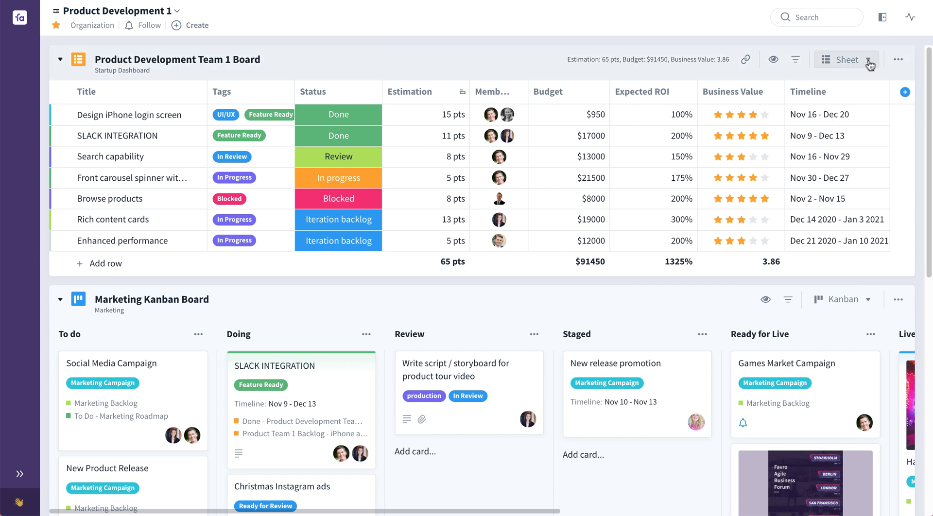
pyautogui.click(848, 60)
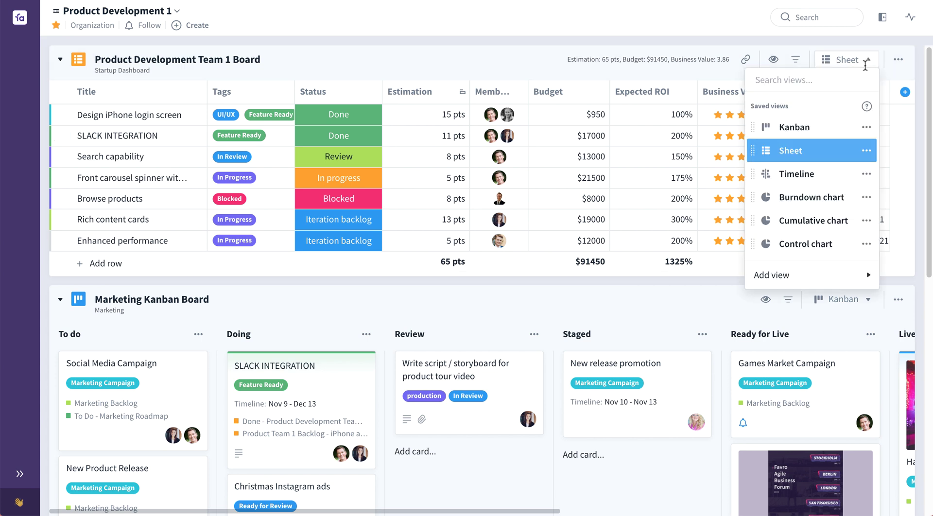
pyautogui.click(832, 171)
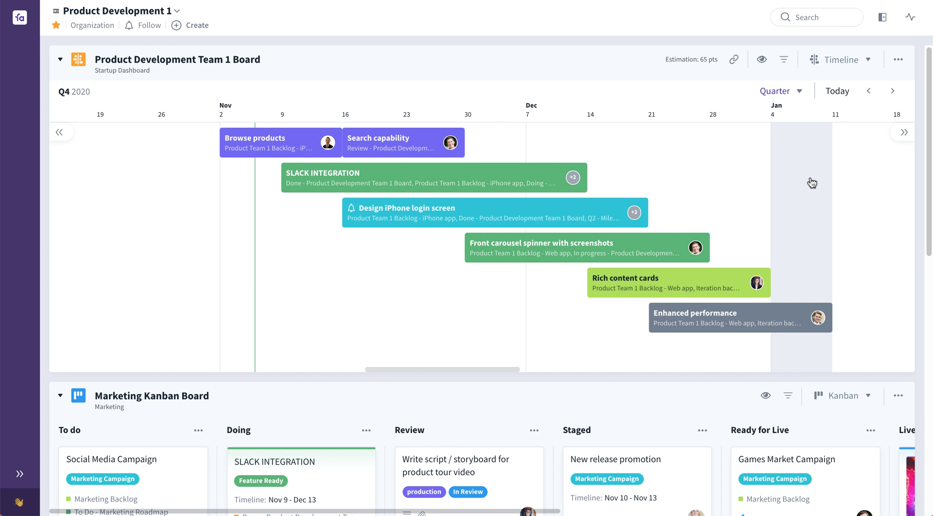
# Browse the board's saved views list and its Add view options
pyautogui.click(863, 64)
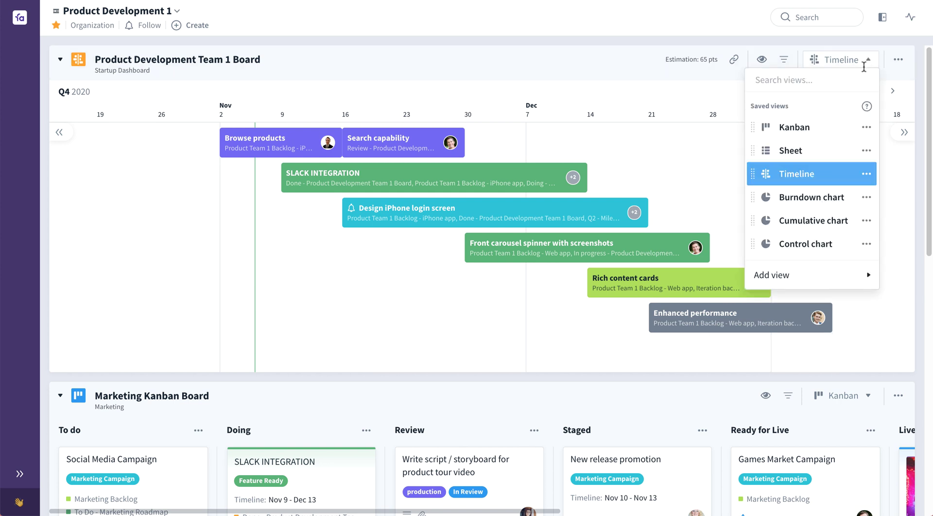
pyautogui.moveTo(832, 284)
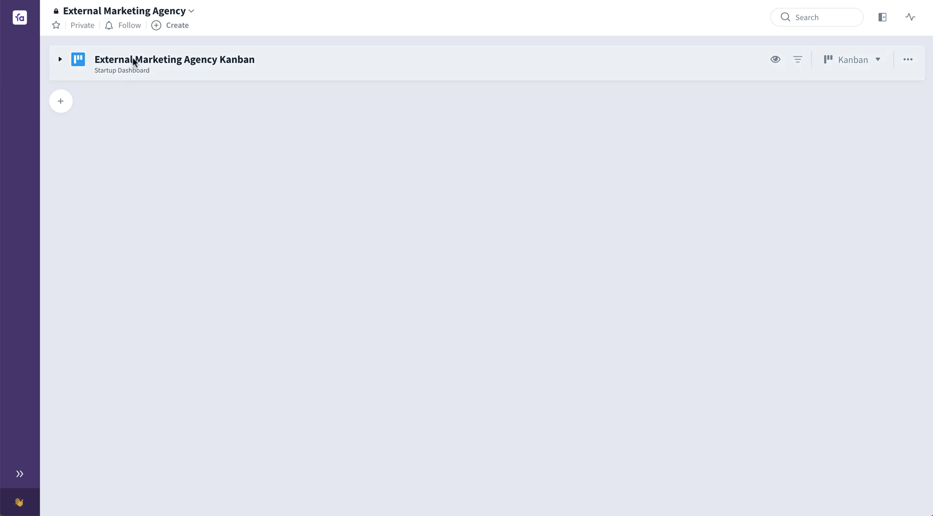
# Expand the External Marketing Agency Kanban board beside the Marketing Campaign Assets sheet
pyautogui.click(336, 66)
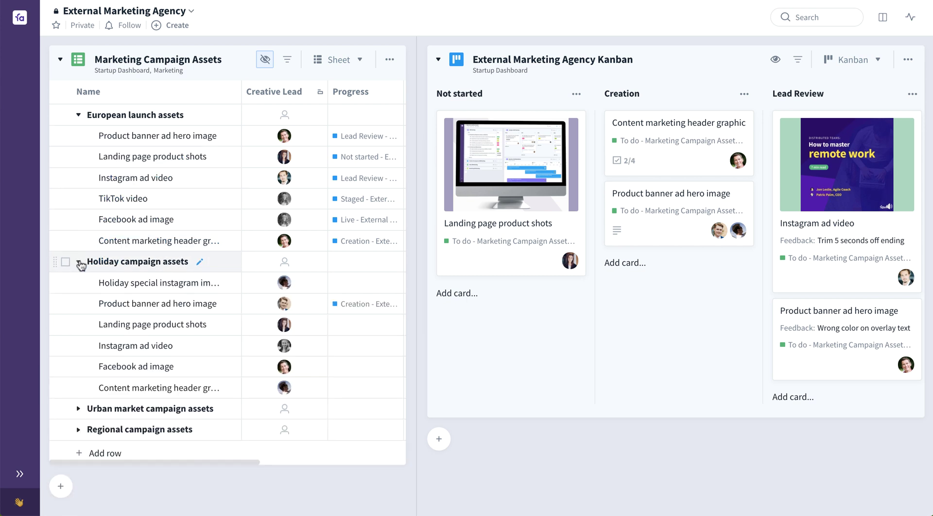
# Add Holiday special instagram image to the Not started column, then move it into Live
pyautogui.moveTo(130, 286); pyautogui.dragTo(491, 148)
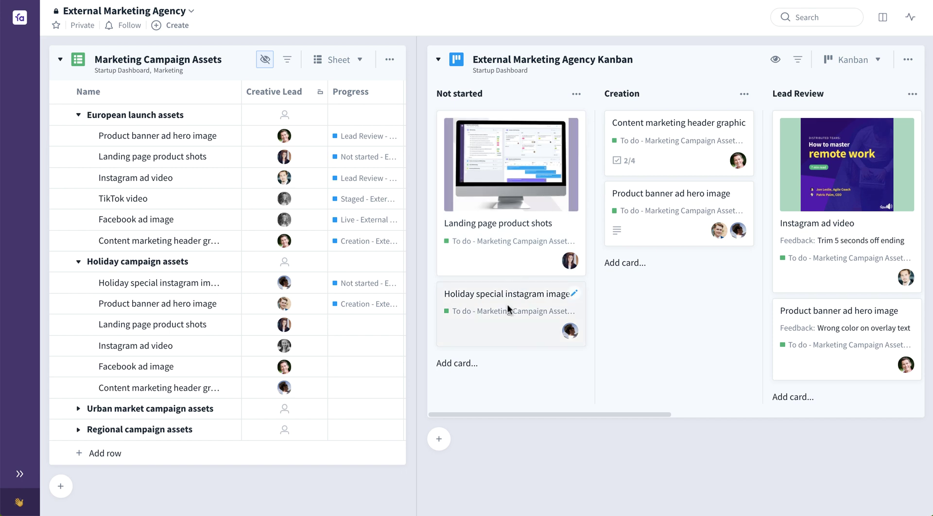
pyautogui.moveTo(512, 297); pyautogui.dragTo(843, 142)
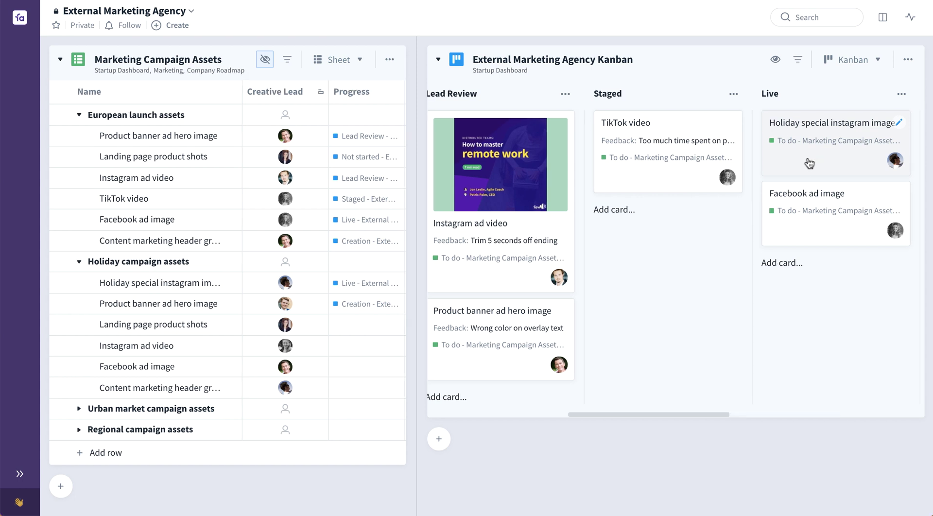
pyautogui.click(19, 474)
# Open the Company Roadmap collection, collapse the sidebar, and preview details of its timeline bars
pyautogui.click(71, 106)
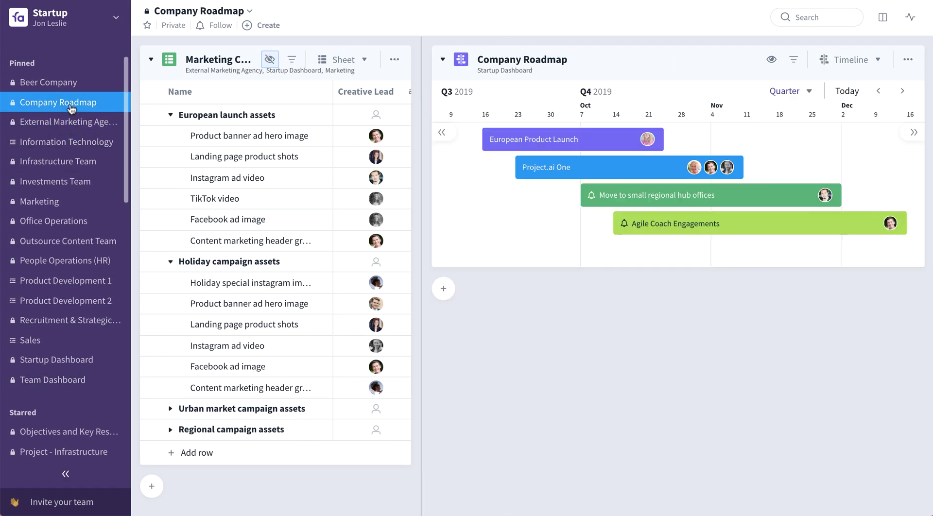
pyautogui.click(72, 471)
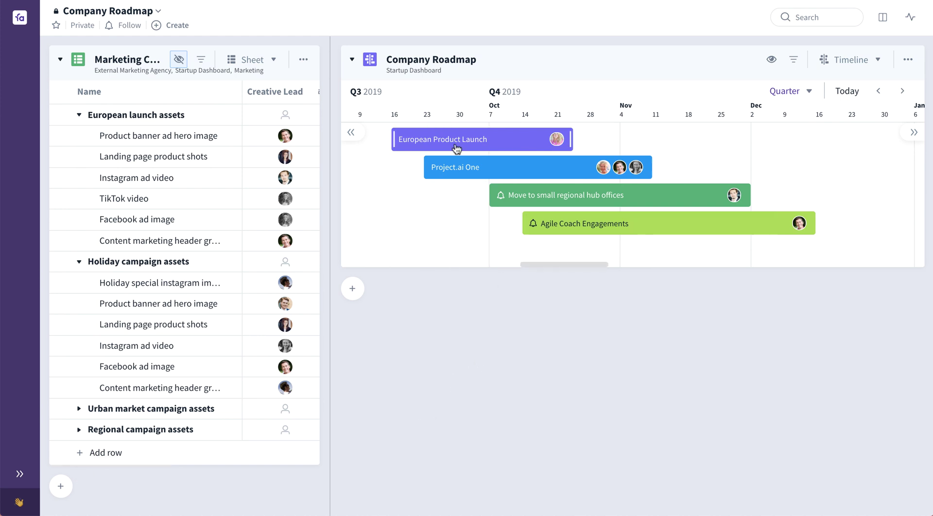
pyautogui.moveTo(458, 146)
pyautogui.moveTo(594, 230)
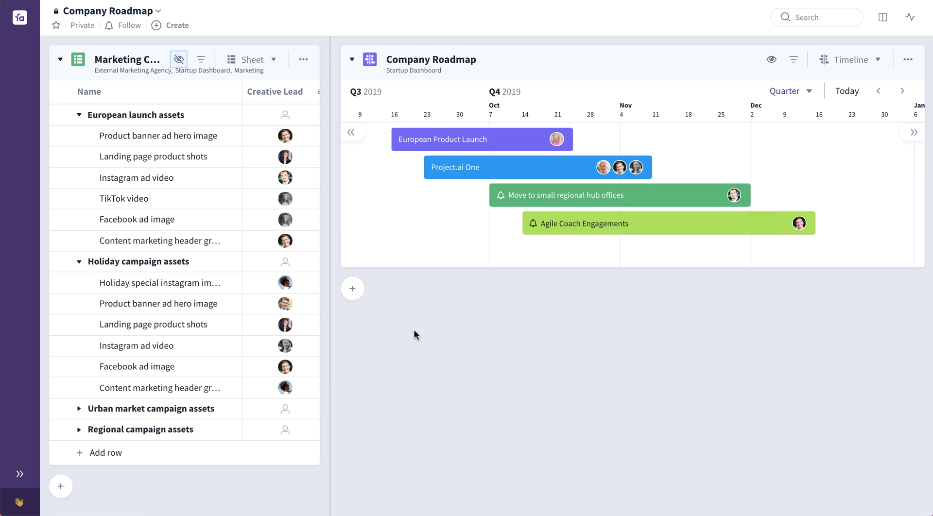
# Insert the External Marketing Agency Kanban board under the Company Roadmap timeline via 'Add from another collection'
pyautogui.click(353, 289)
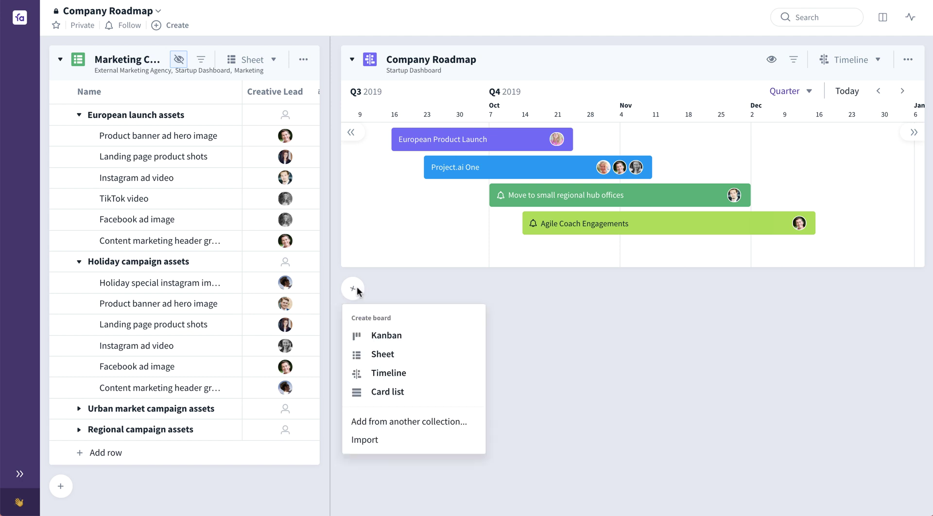
pyautogui.click(416, 419)
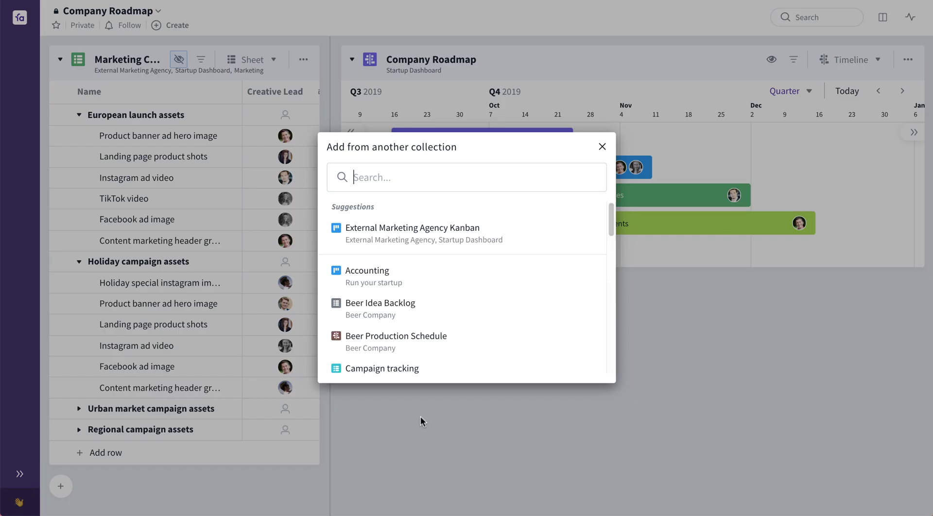
pyautogui.click(423, 245)
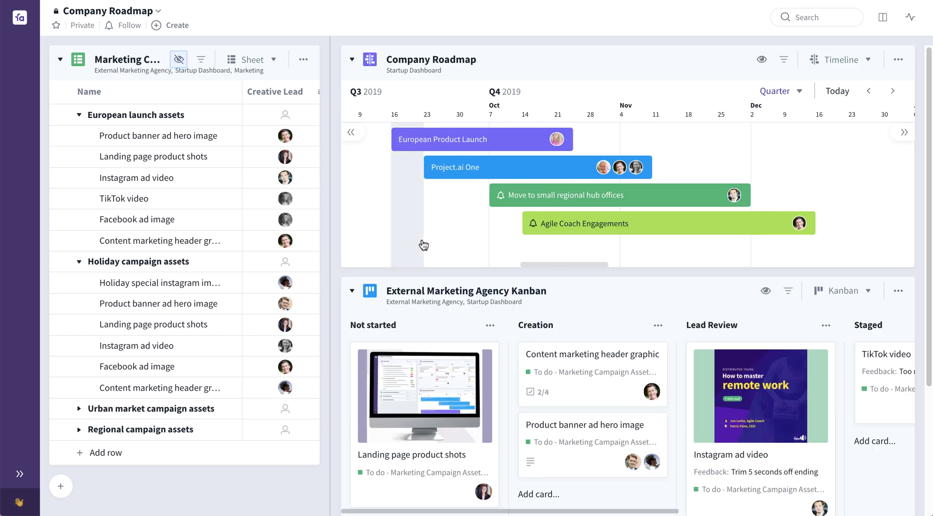
pyautogui.scroll(-1, 489, 335)
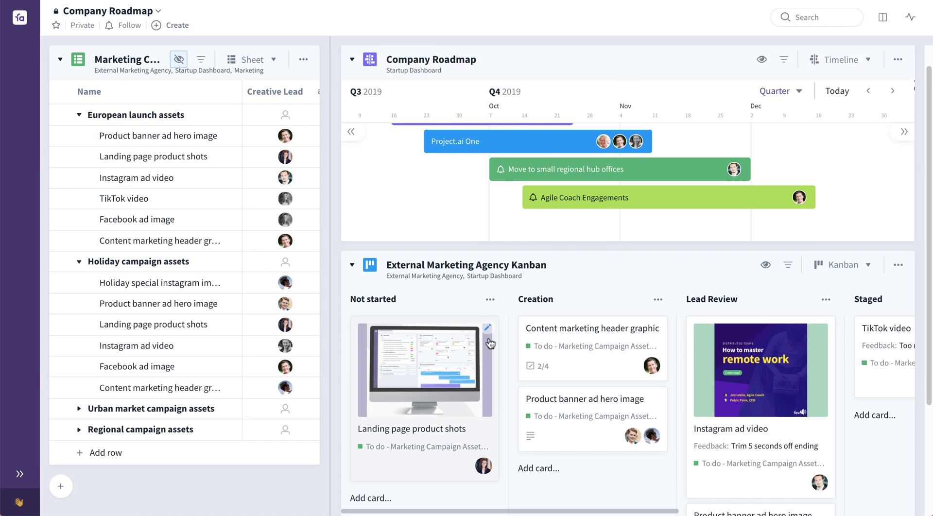
pyautogui.scroll(-1, 494, 359)
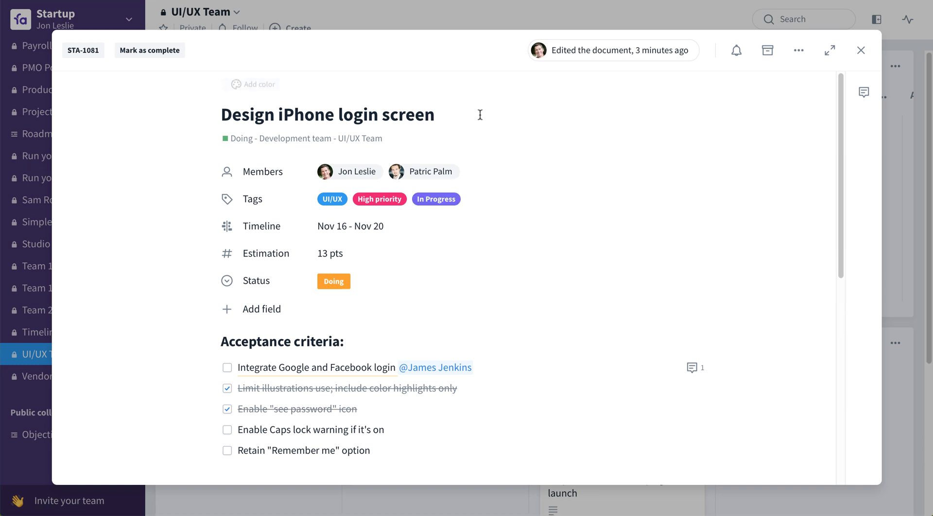
# Edit the card title area, then close and reopen the Design iPhone login screen card
pyautogui.click(473, 114)
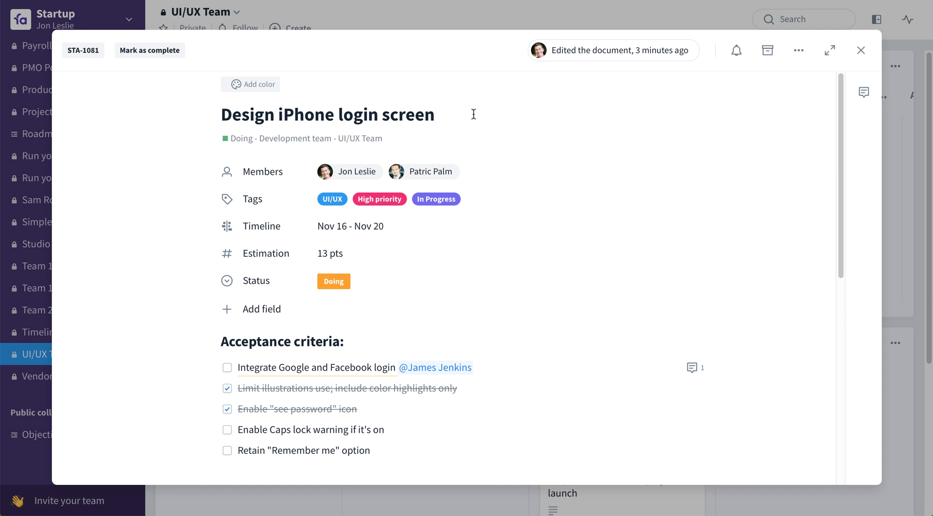
pyautogui.click(860, 50)
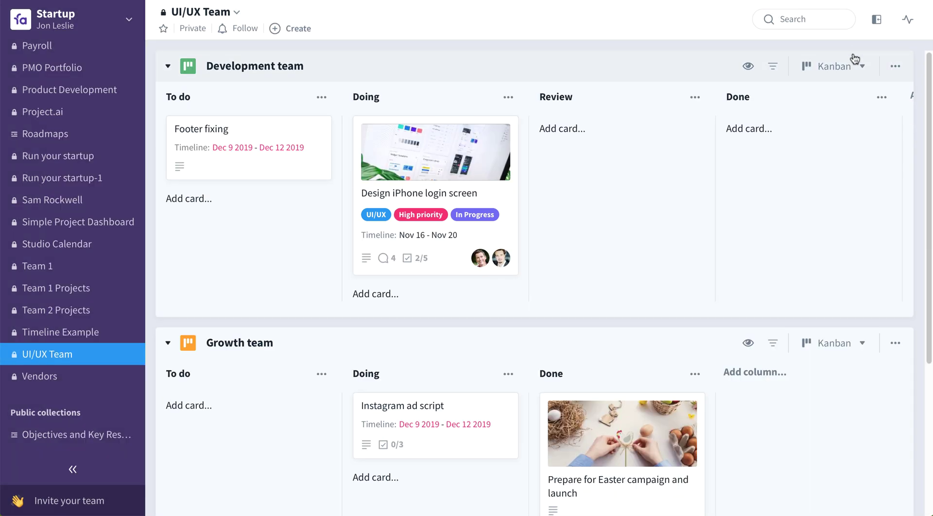
pyautogui.click(499, 235)
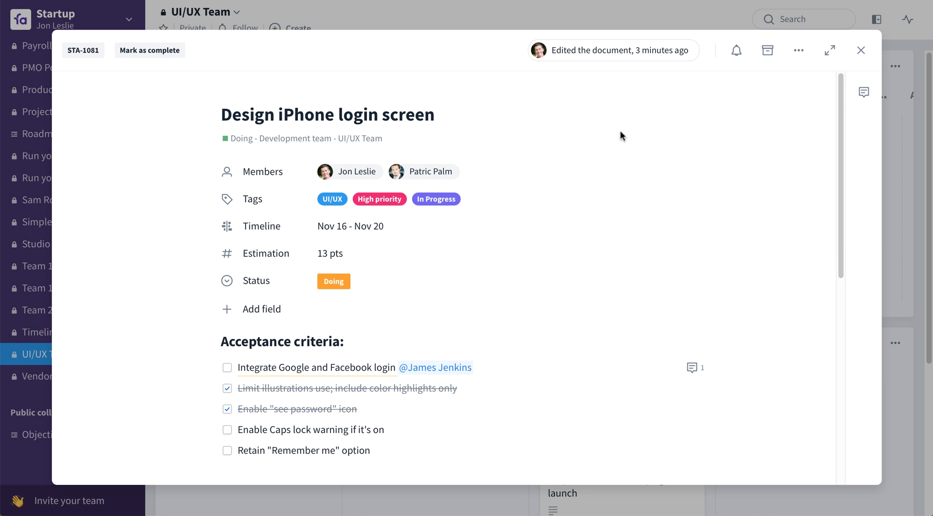
# Show the card's comment thread with its 2 replies and check the Members picker
pyautogui.click(863, 92)
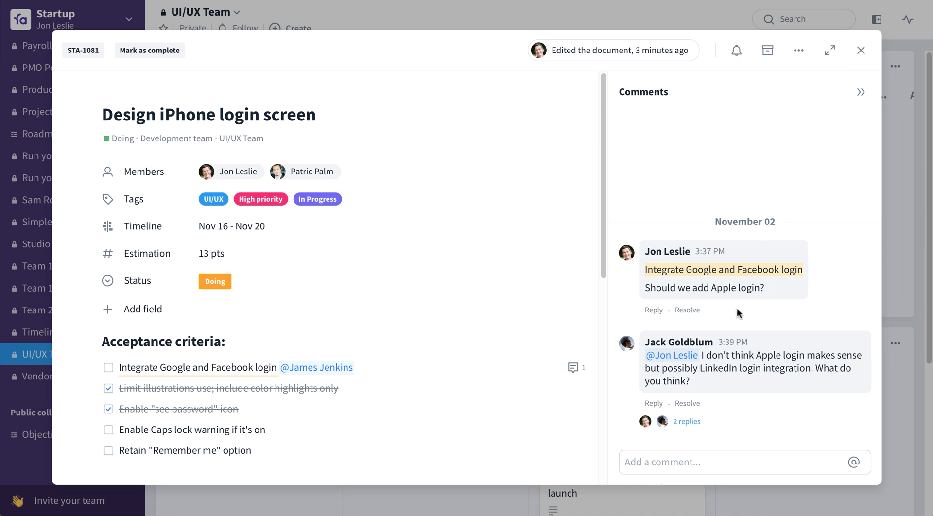
pyautogui.click(687, 427)
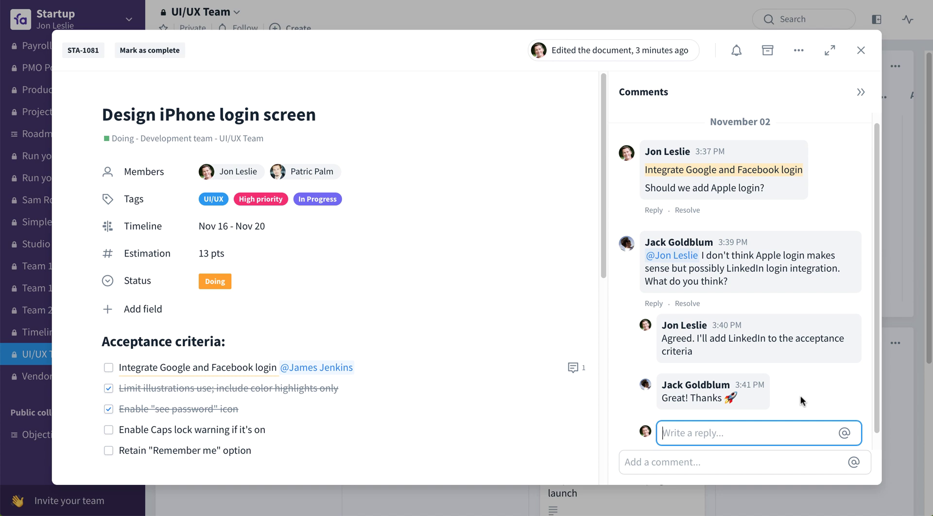
pyautogui.click(399, 173)
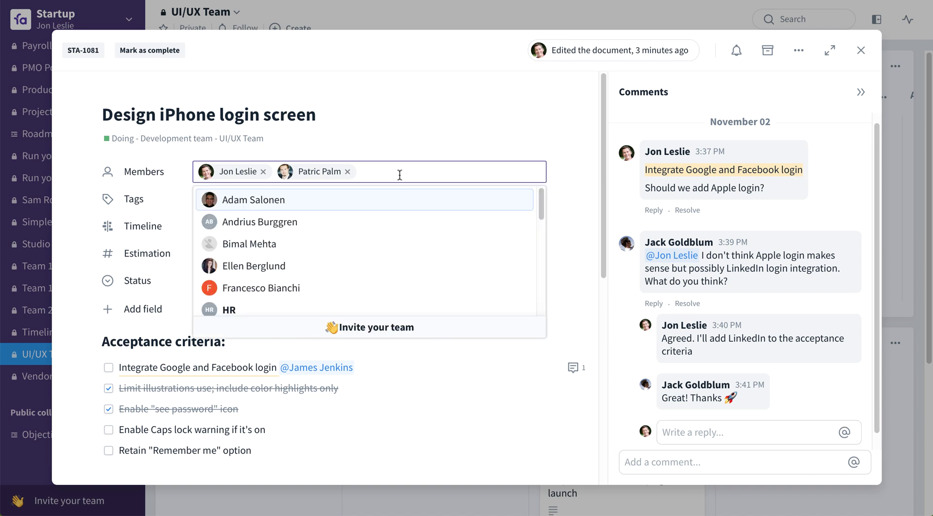
pyautogui.click(415, 138)
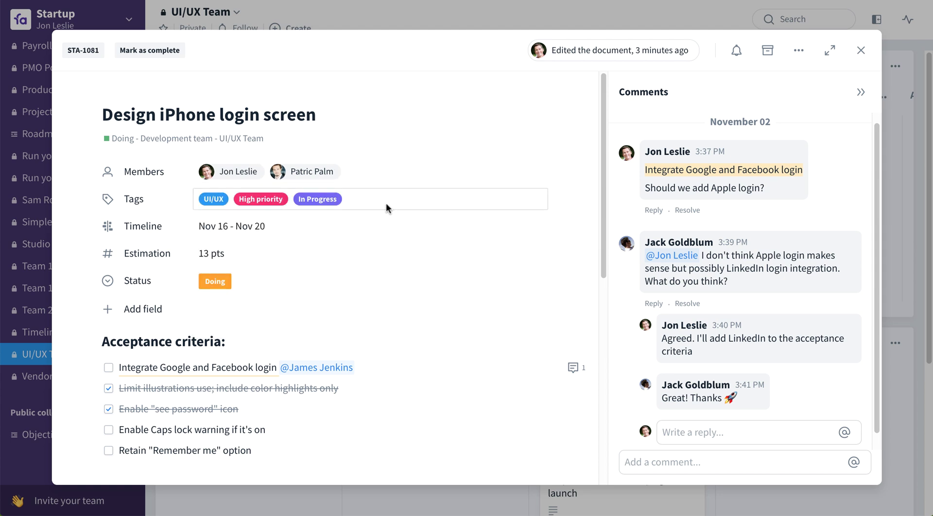
# Browse addable field types without adding one, then tick 'Integrate Google and Facebook login'
pyautogui.click(133, 309)
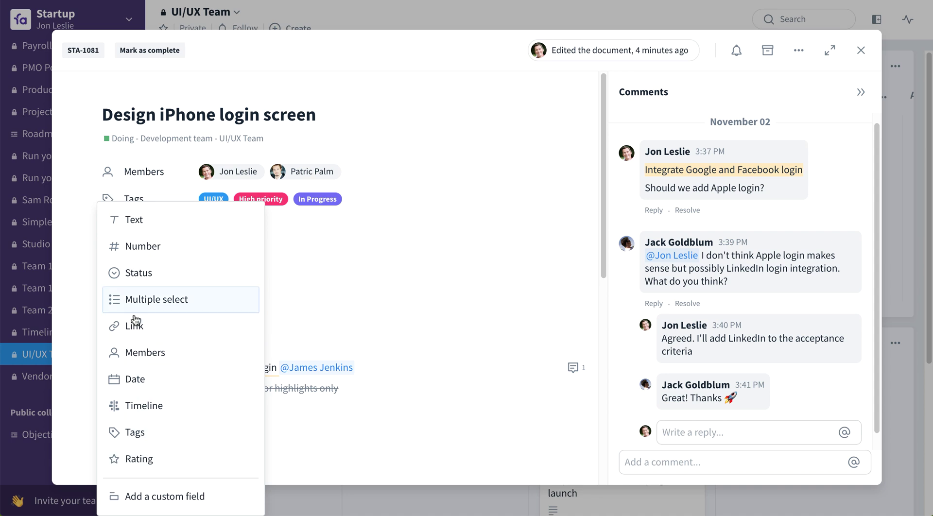
pyautogui.press('Escape')
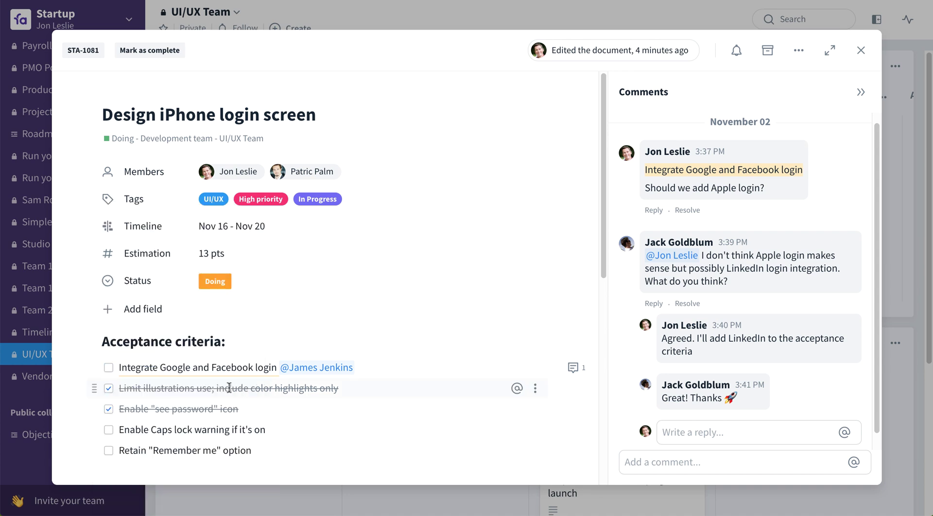
pyautogui.click(108, 368)
pyautogui.scroll(-3, 116, 379)
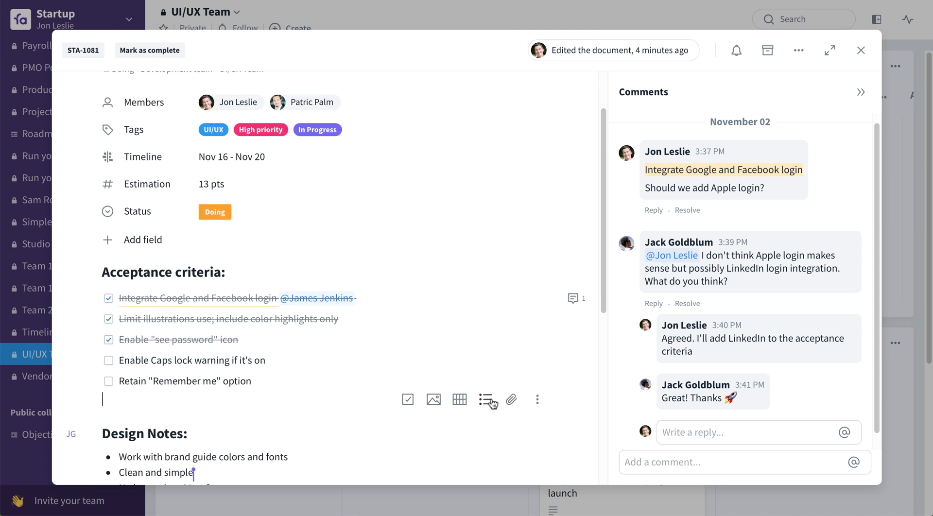
# Attach the In Progress iPhone app card, found by searching 'iphone' under Favro cards and boards
pyautogui.click(537, 400)
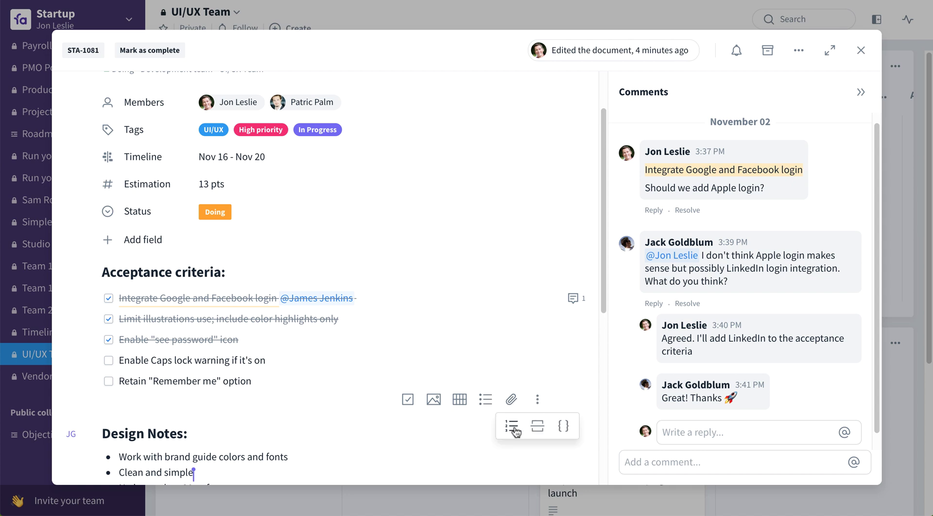
pyautogui.click(509, 401)
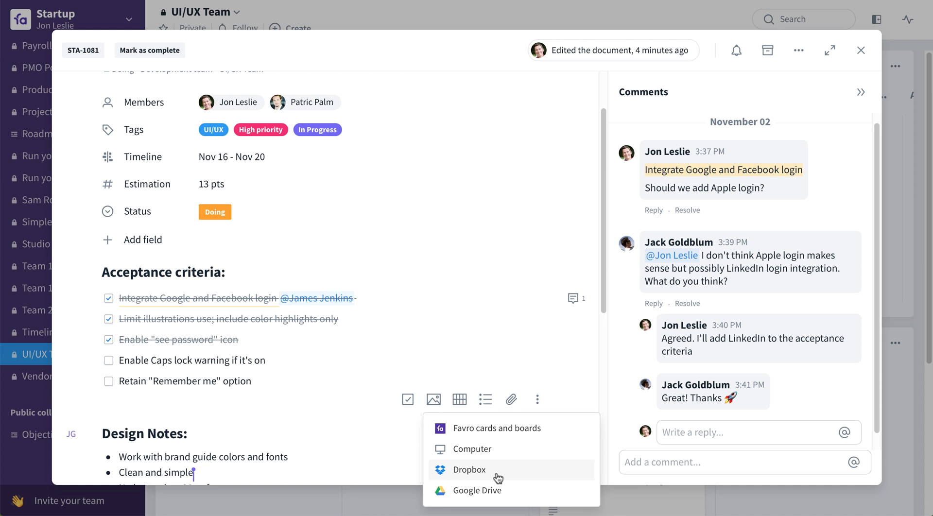
pyautogui.click(509, 437)
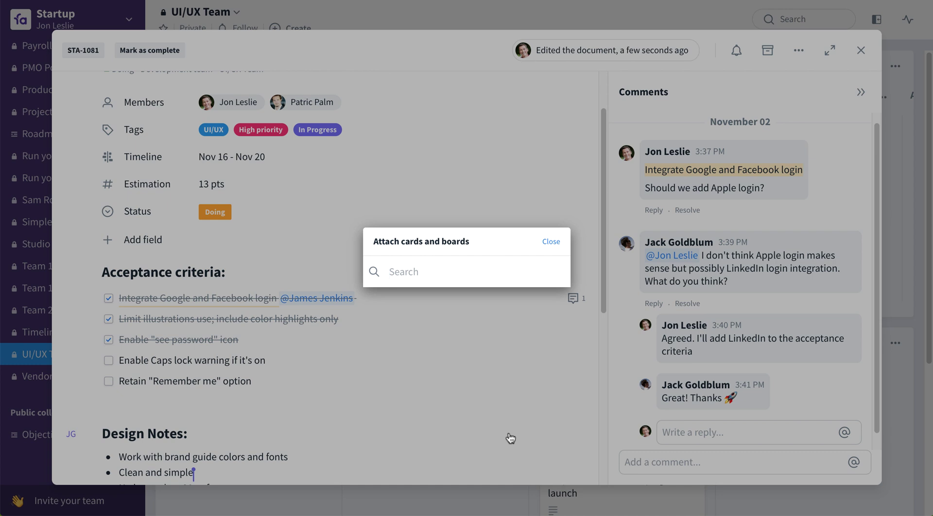
pyautogui.write('i')
pyautogui.press('BackSpace')
pyautogui.write('iphone')
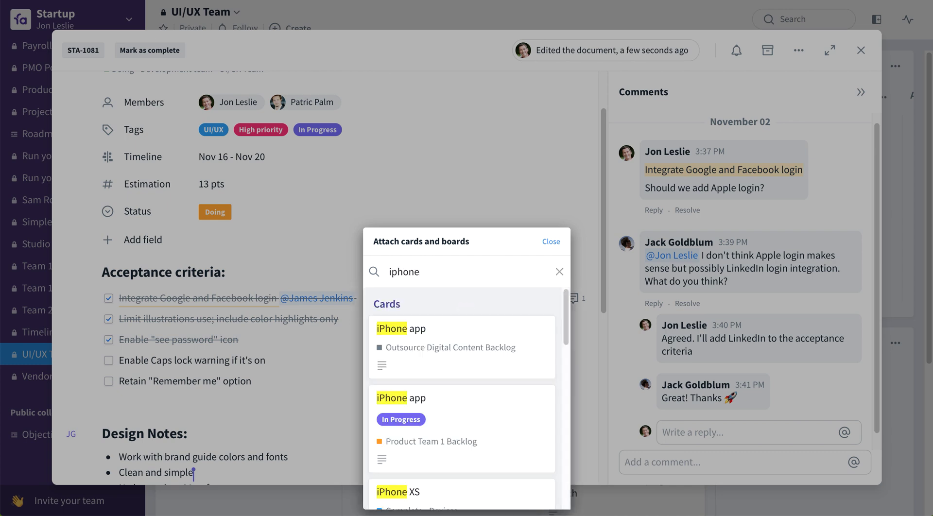
pyautogui.click(491, 437)
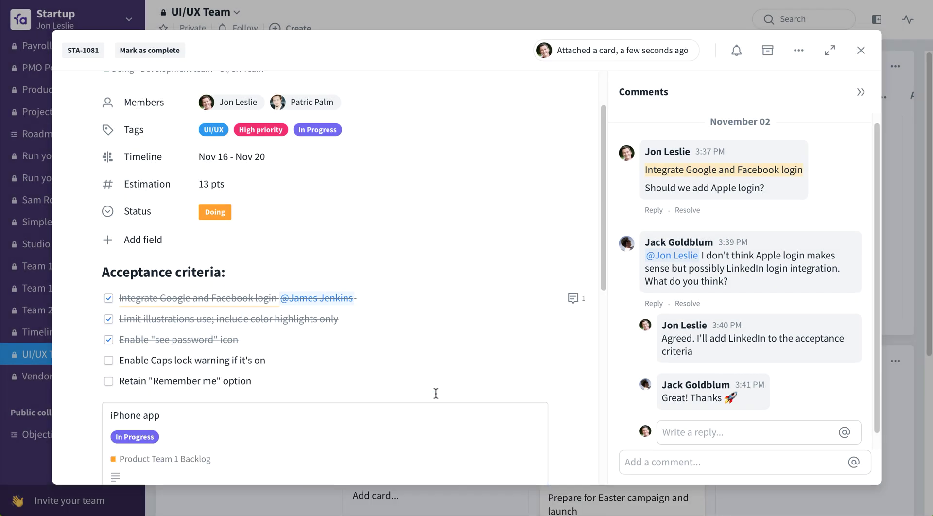
pyautogui.scroll(-3, 438, 389)
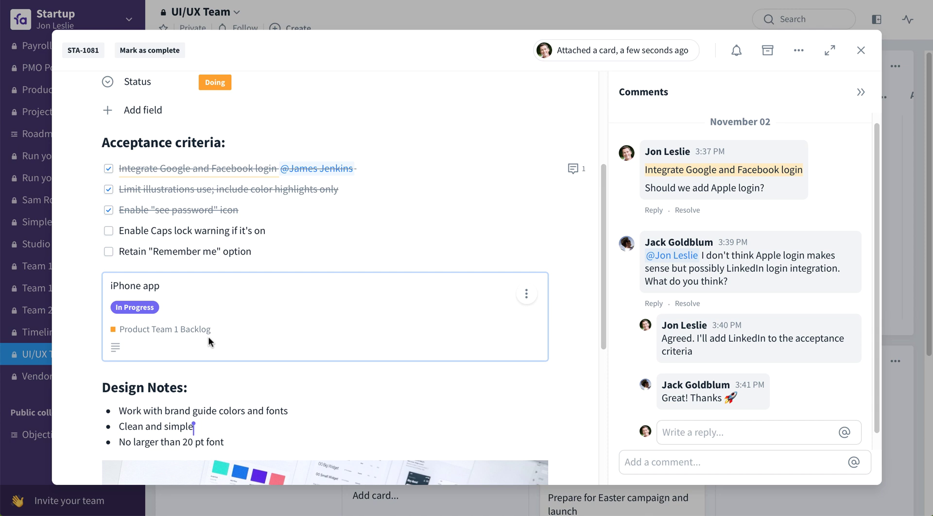
pyautogui.scroll(-1, 210, 341)
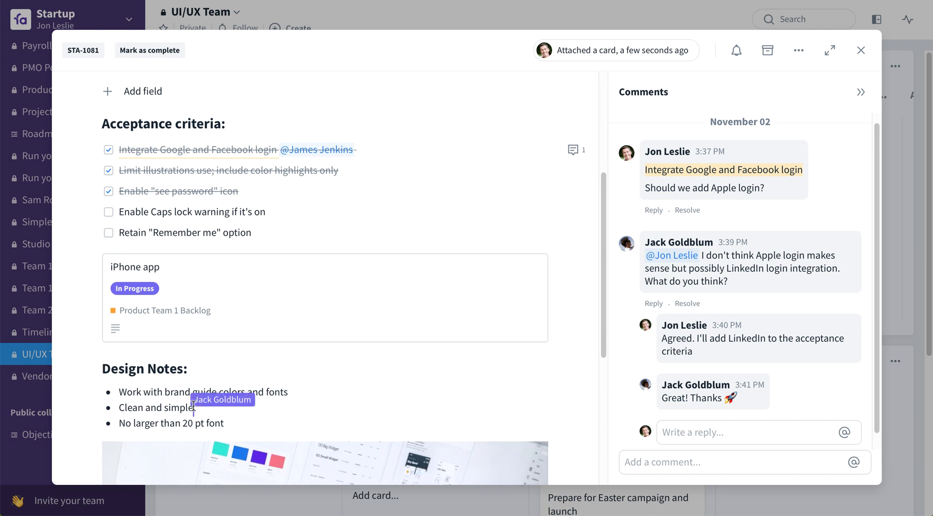
pyautogui.scroll(-5, 243, 396)
# Select the design image in the card's notes
pyautogui.click(278, 289)
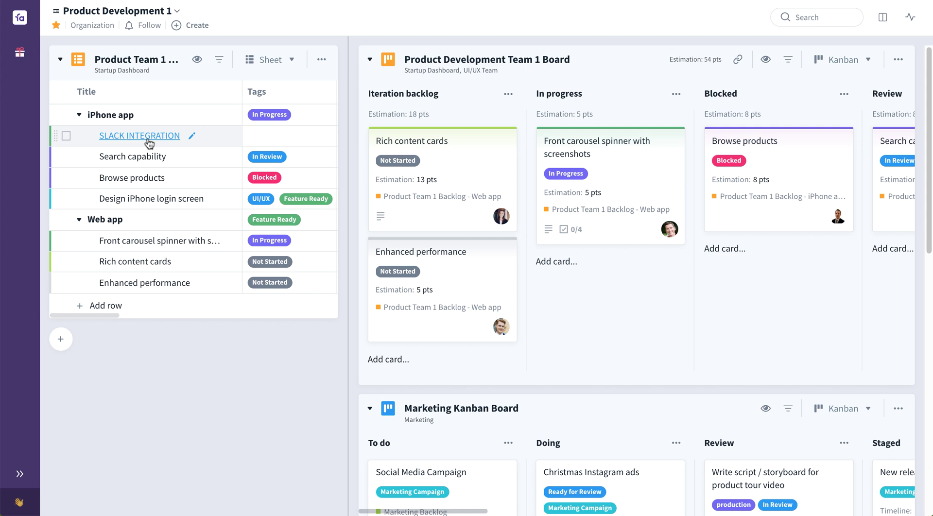
# Drop SLACK INTEGRATION from the sheet into the Iteration backlog, then drag it across to In progress
pyautogui.moveTo(148, 140); pyautogui.dragTo(398, 151)
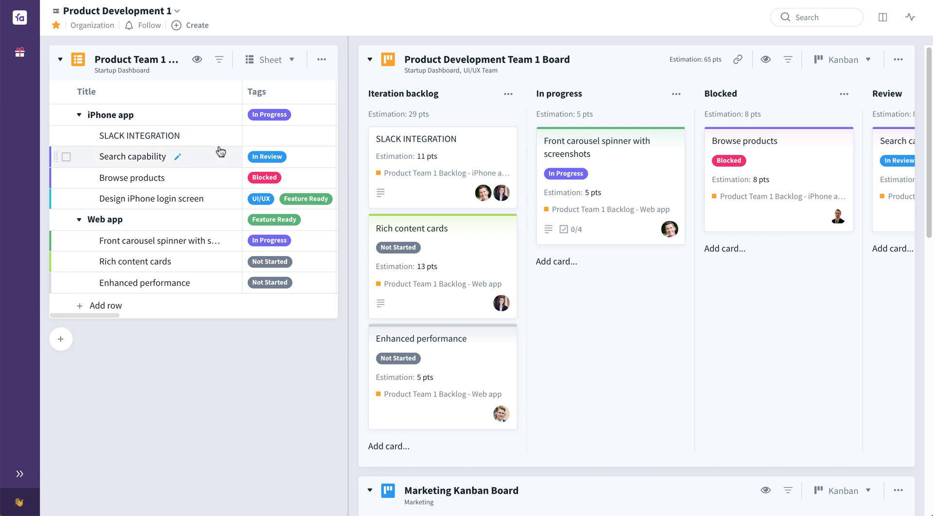
pyautogui.moveTo(429, 173); pyautogui.dragTo(858, 196)
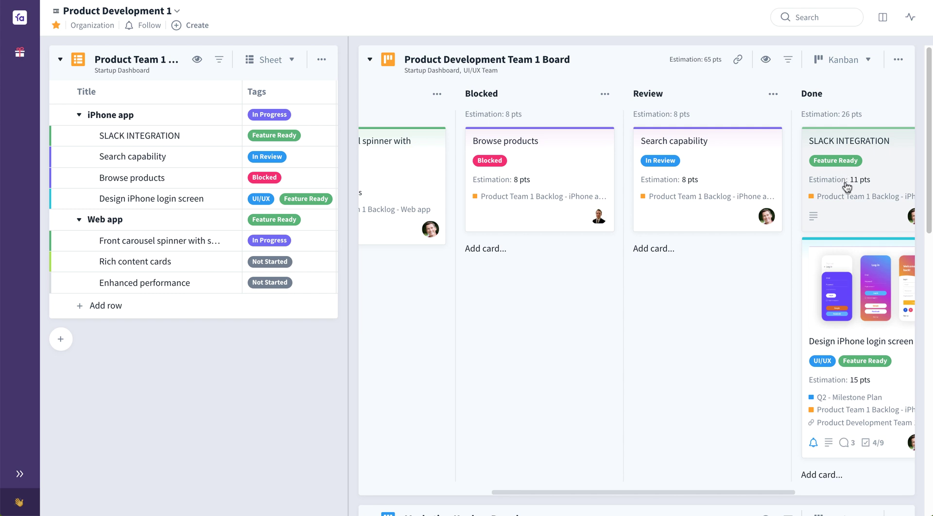
# Drop SLACK INTEGRATION onto the Marketing Kanban Board and move it into the Doing column
pyautogui.moveTo(846, 186); pyautogui.dragTo(417, 449)
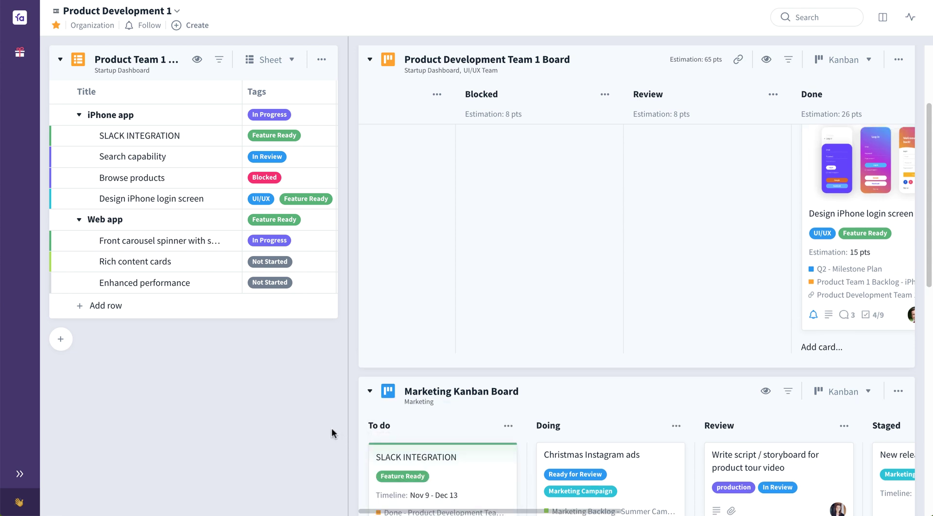
pyautogui.moveTo(424, 470); pyautogui.dragTo(723, 434)
pyautogui.scroll(-1, 598, 455)
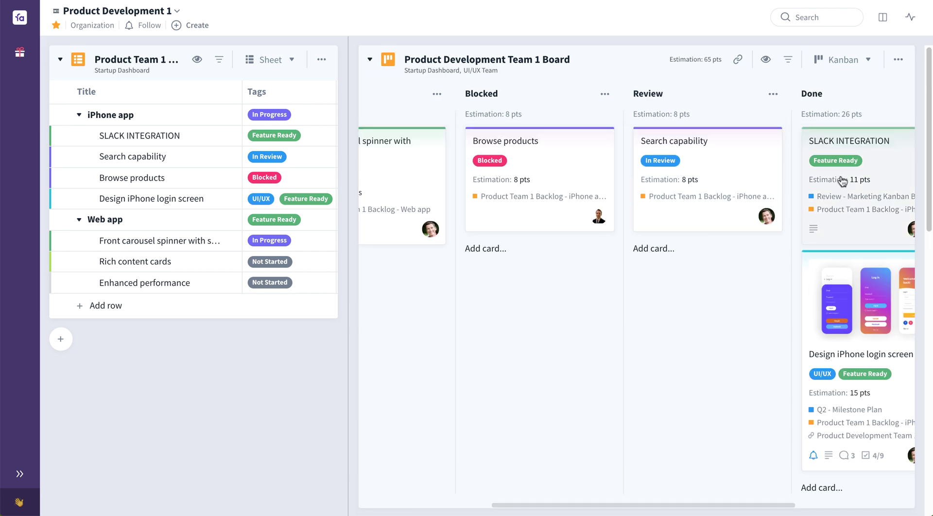
# Scroll to the Relations column and drag the divider right to widen the Product Team 1 Backlog sheet
pyautogui.scroll(-5, 680, 243)
pyautogui.scroll(3, 677, 251)
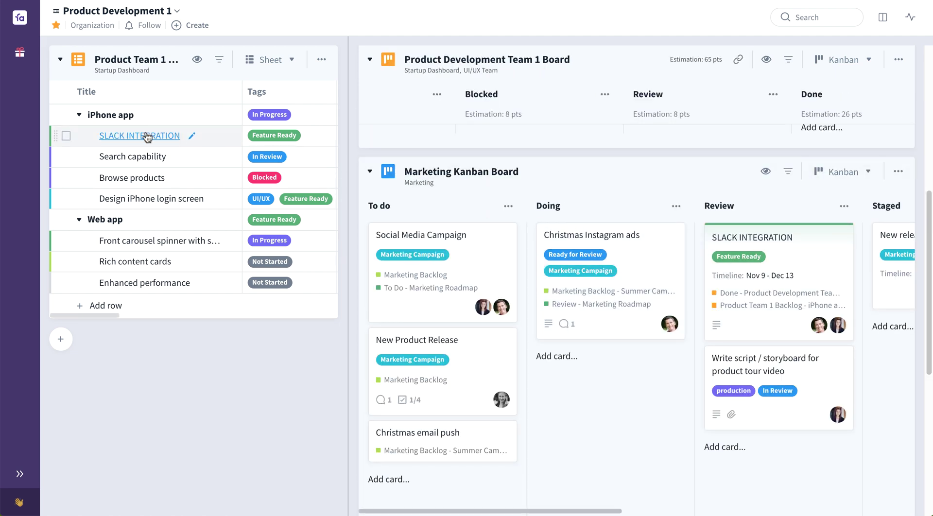
pyautogui.moveTo(95, 315); pyautogui.dragTo(217, 317)
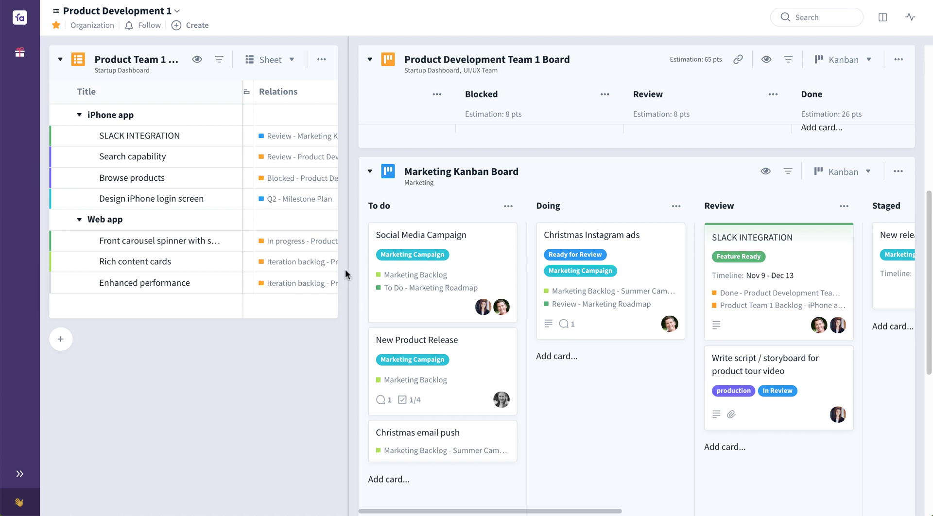
pyautogui.moveTo(348, 268); pyautogui.dragTo(513, 269)
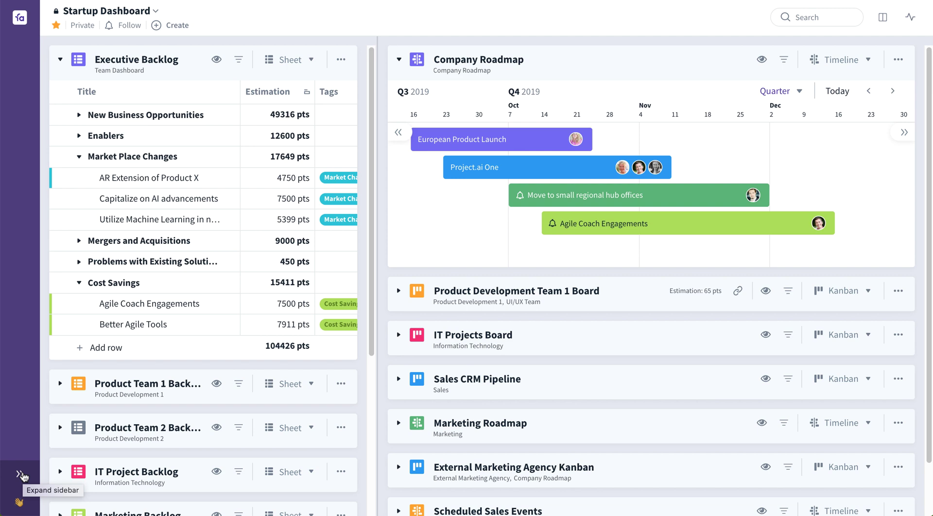
# Expand the sidebar and visit Company Roadmap, Investments Team, Marketing, External Marketing Agency, then Startup Dashboard
pyautogui.click(20, 474)
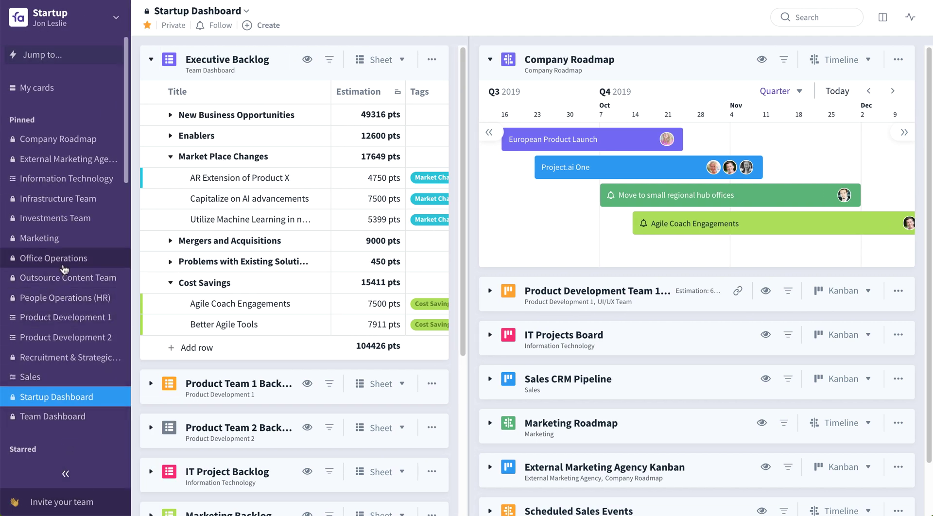
pyautogui.click(87, 146)
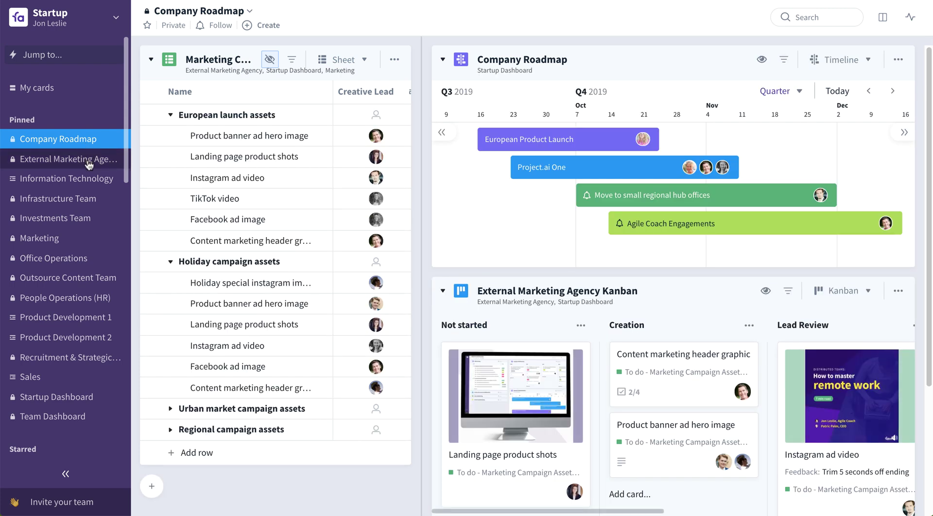
pyautogui.click(87, 222)
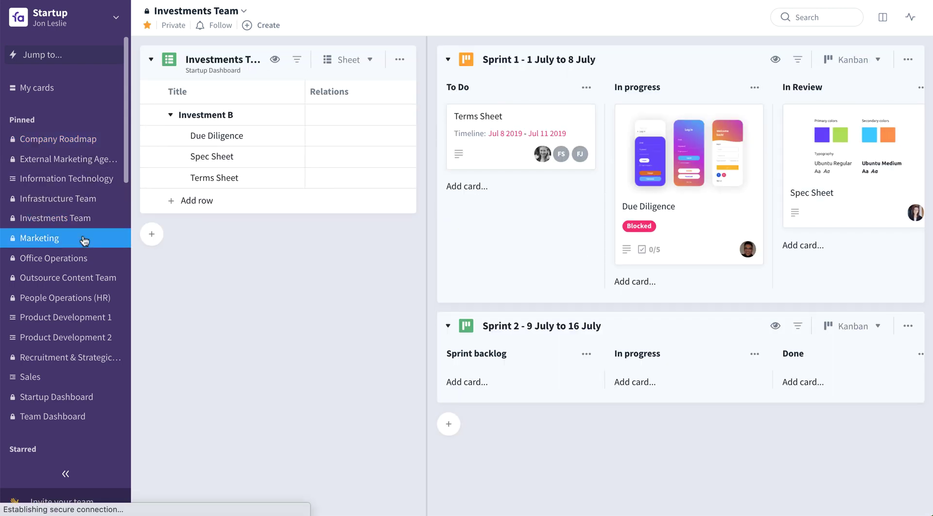
pyautogui.click(84, 239)
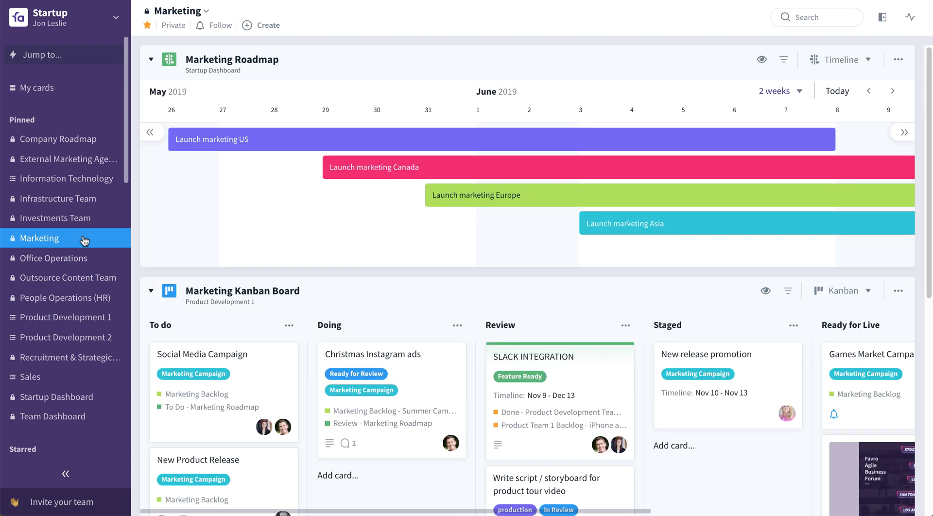
pyautogui.click(85, 165)
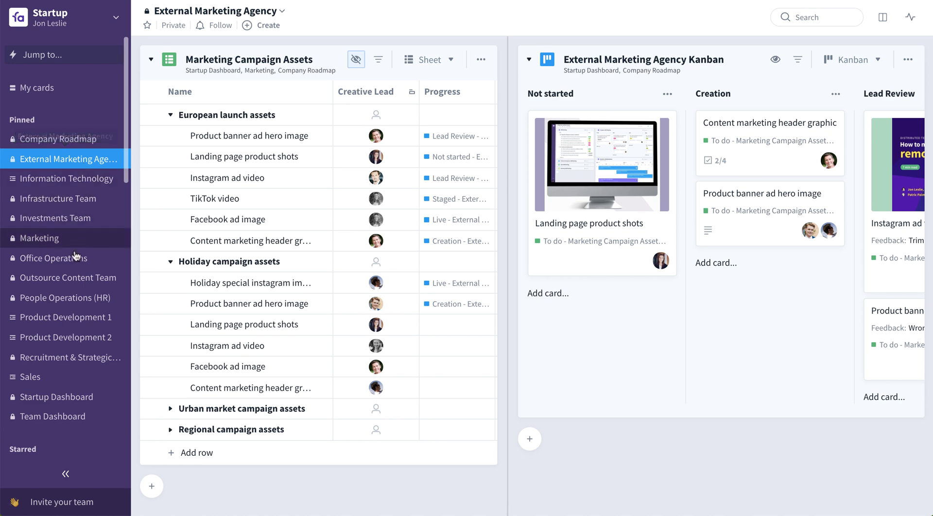
pyautogui.click(86, 397)
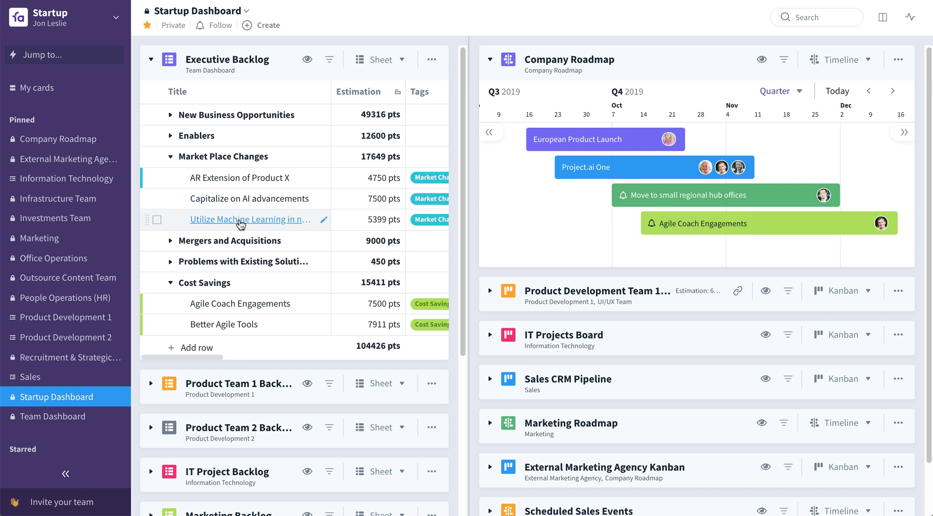
# Open the Product Team 1 Backlog, IT Project Backlog and Marketing Backlog sheets in turn down the dashboard
pyautogui.click(151, 385)
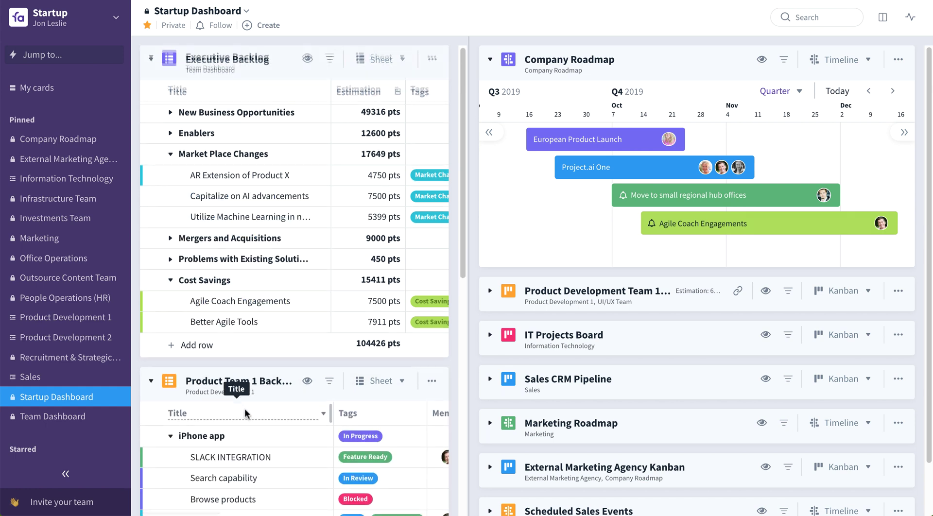
pyautogui.scroll(-3, 213, 398)
pyautogui.scroll(-4, 204, 395)
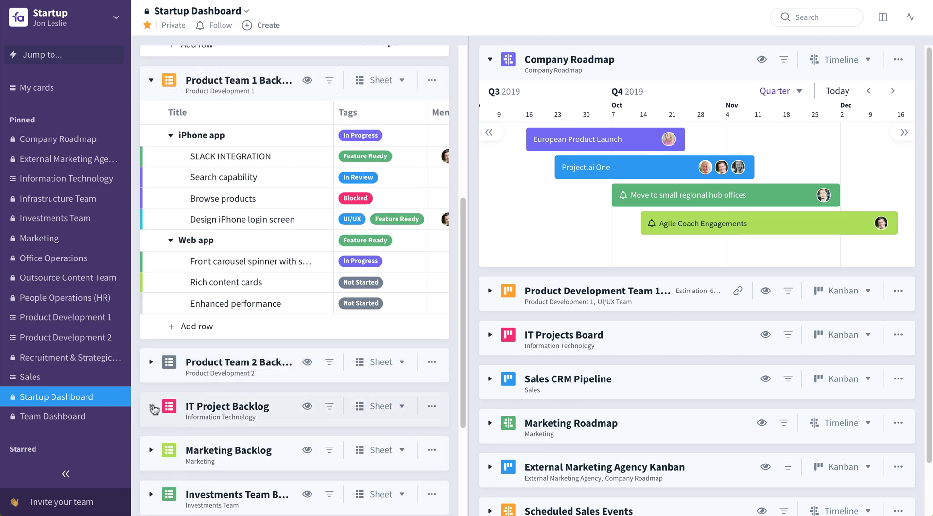
pyautogui.click(151, 407)
pyautogui.scroll(-5, 250, 408)
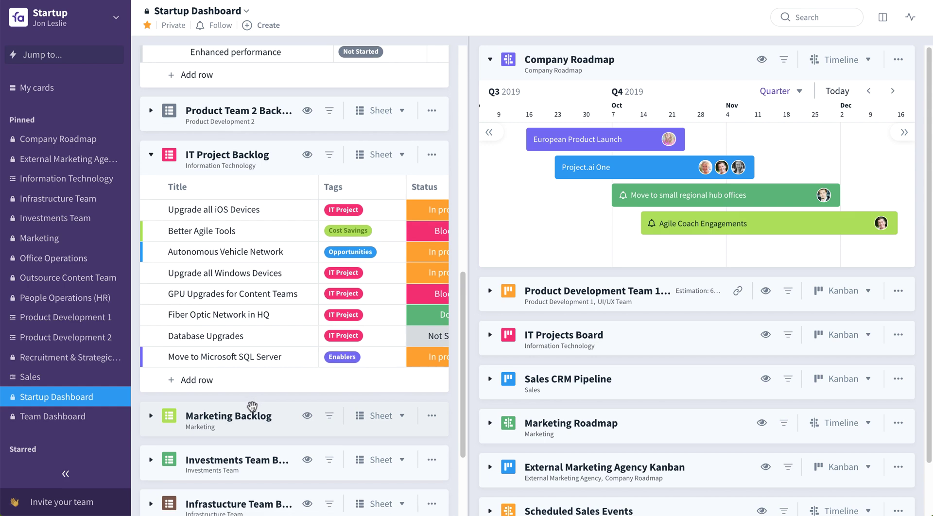
pyautogui.click(163, 416)
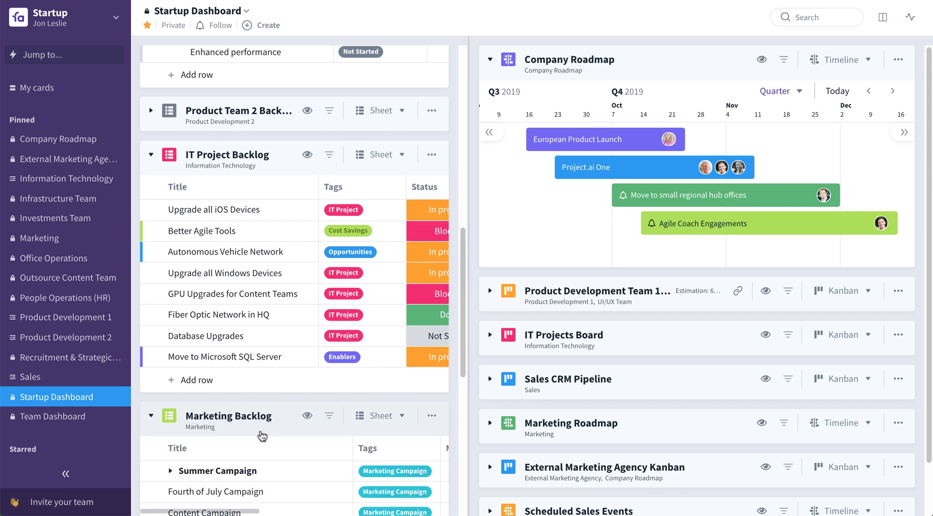
pyautogui.scroll(-3, 262, 436)
pyautogui.scroll(-10, 275, 413)
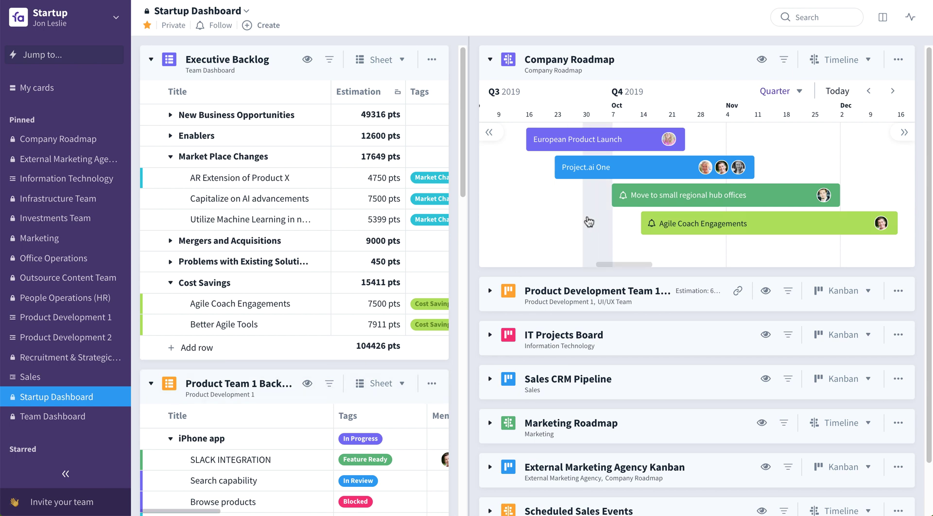
# Collapse the collections list and expand the Product Development Team 1, IT Projects and Sales CRM boards
pyautogui.hotkey('ctrl', '\\')
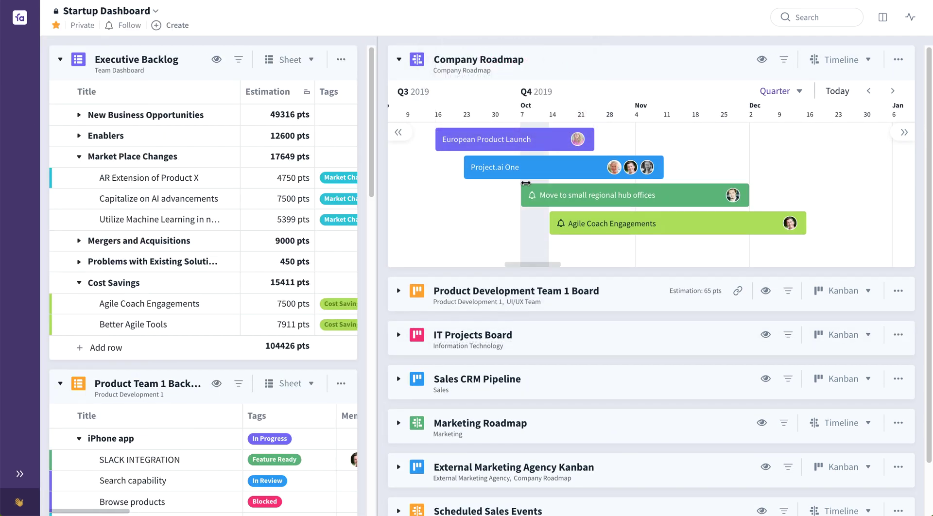
pyautogui.click(398, 291)
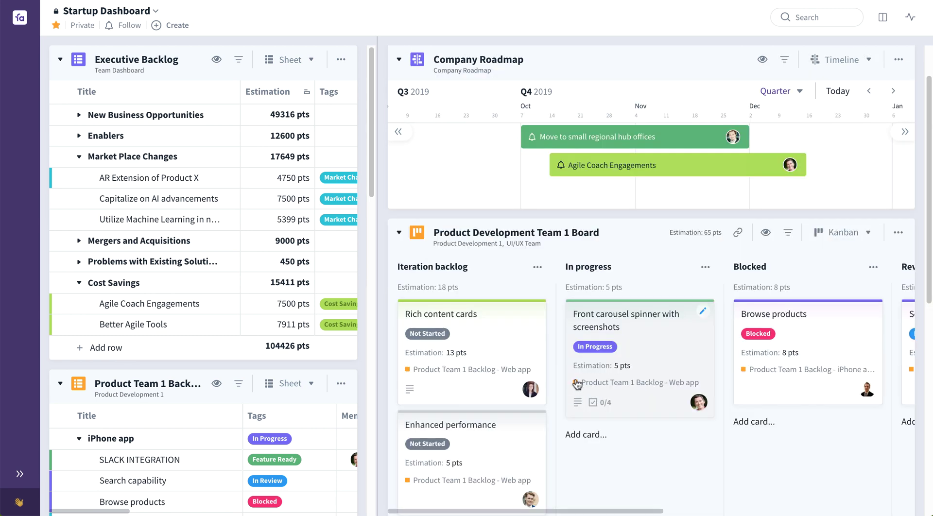
pyautogui.scroll(-5, 576, 384)
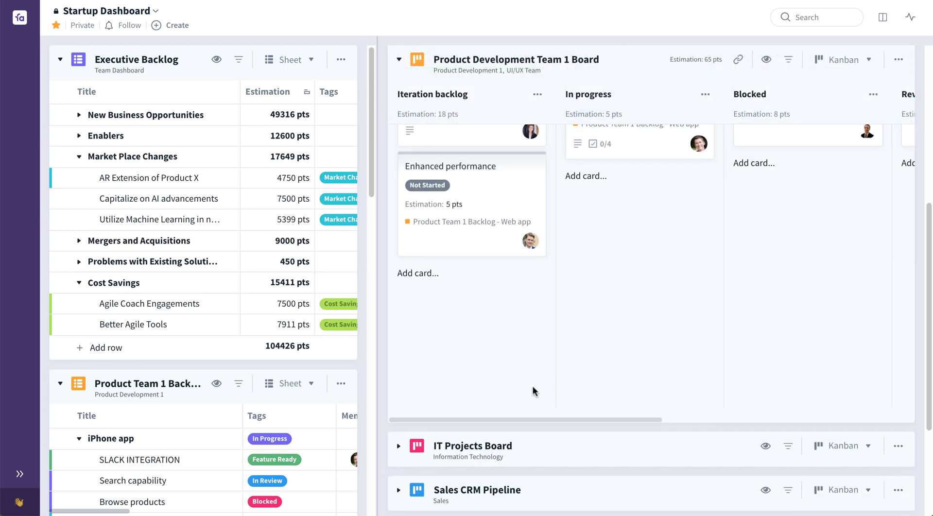
pyautogui.click(398, 445)
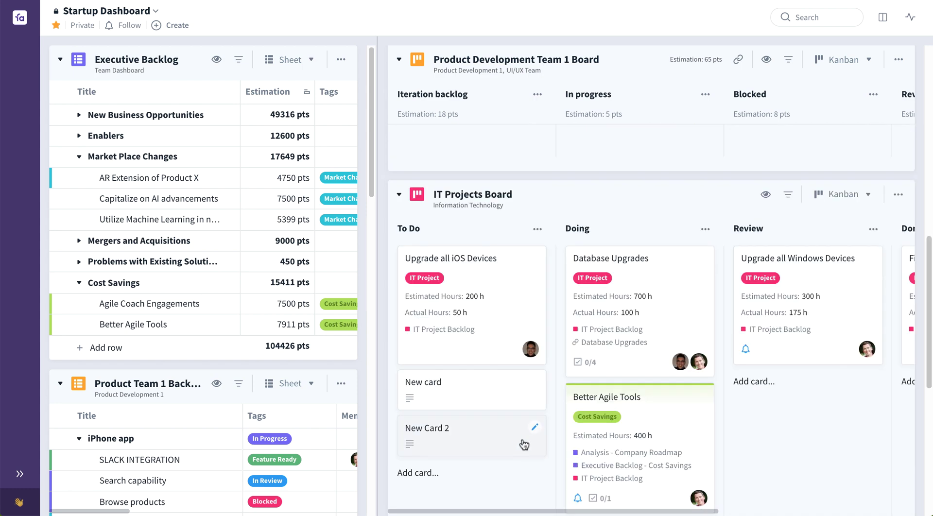
pyautogui.scroll(-4, 524, 435)
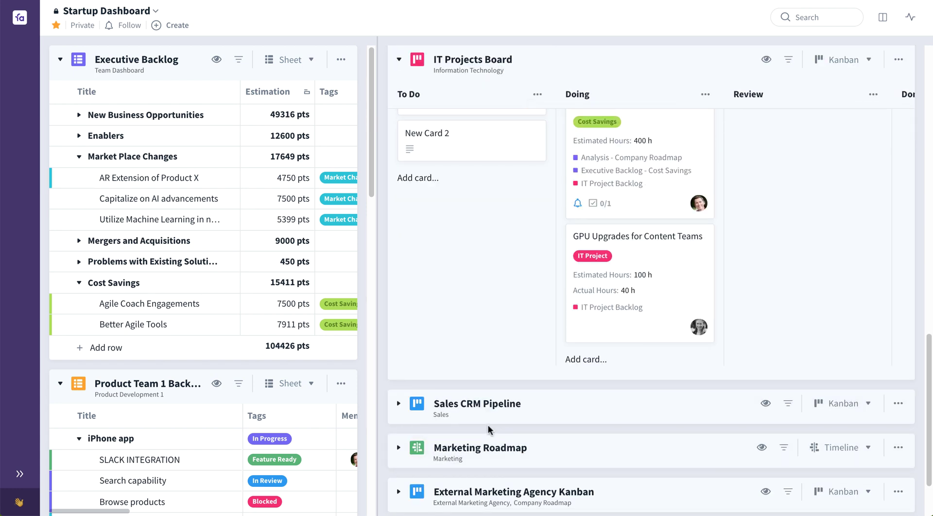
pyautogui.click(398, 405)
# Expand the Marketing Roadmap and External Marketing Agency boards further down the dashboard
pyautogui.scroll(-5, 521, 412)
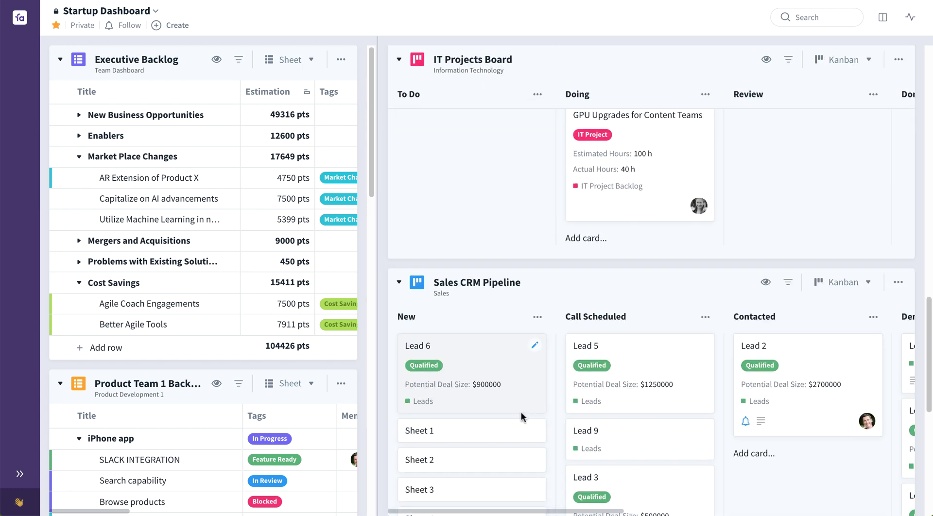
pyautogui.scroll(-5, 520, 417)
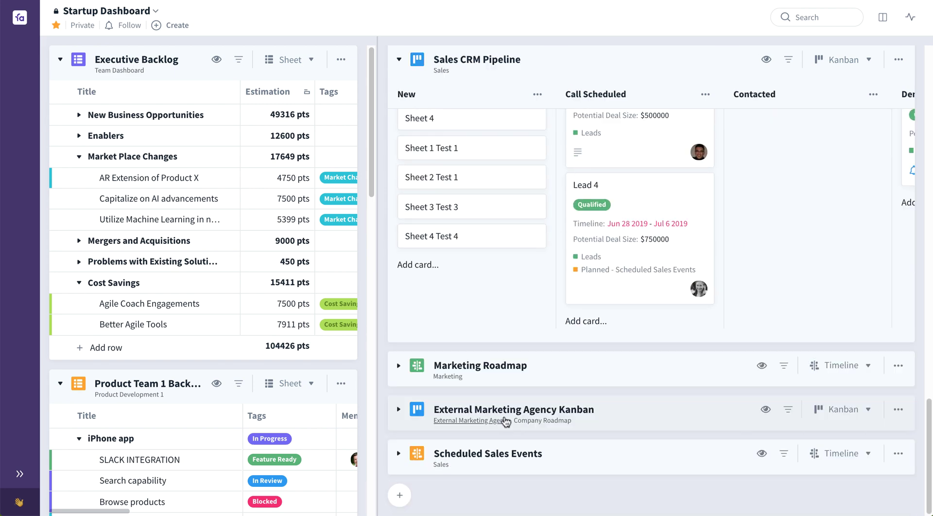
pyautogui.click(401, 366)
pyautogui.scroll(-3, 534, 398)
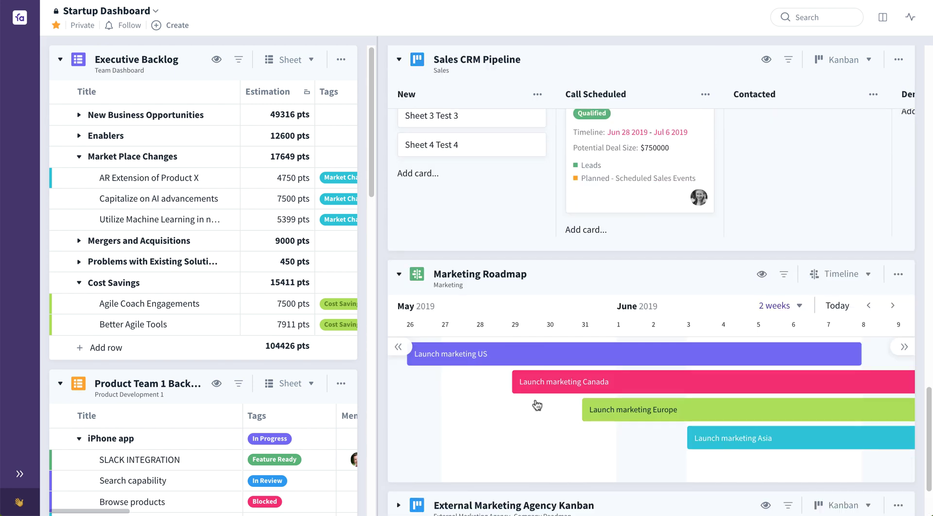
pyautogui.scroll(-2, 537, 405)
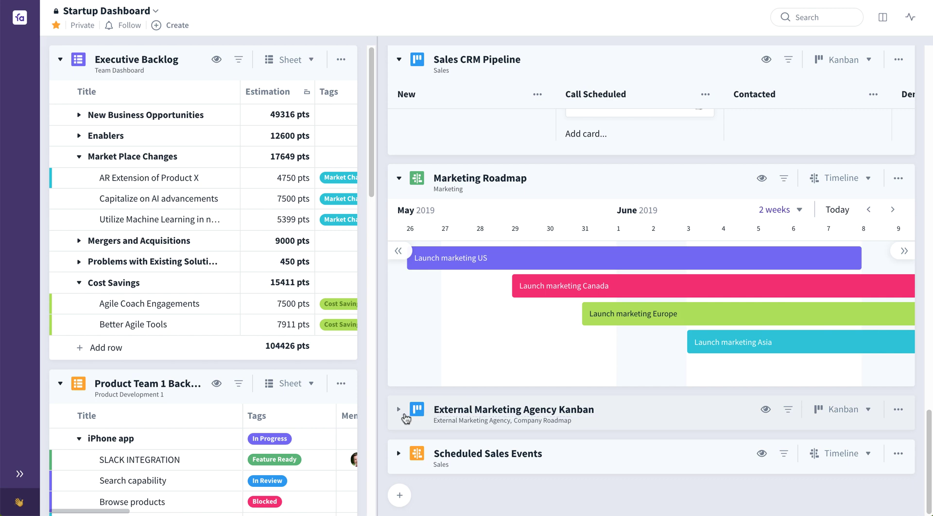
pyautogui.click(399, 411)
pyautogui.scroll(-5, 506, 406)
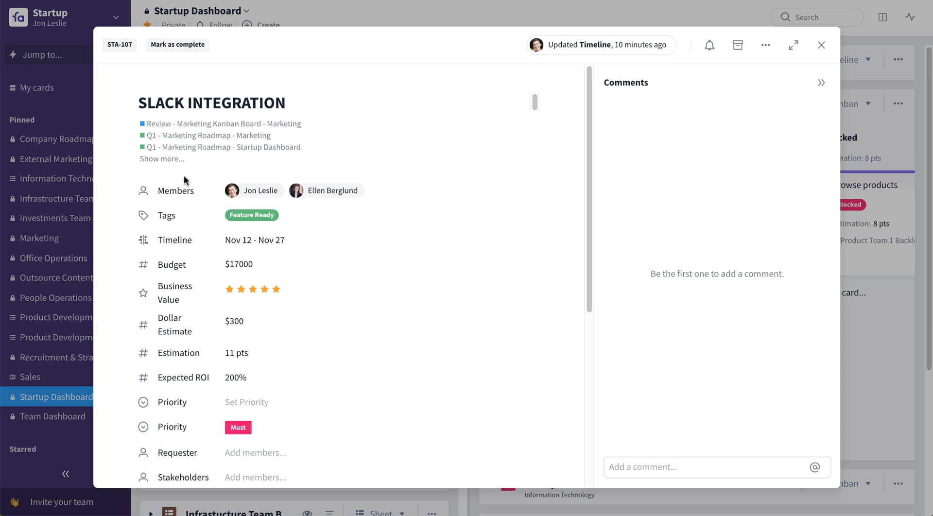
# Expand the SLACK INTEGRATION card's relations to list all seven board placements
pyautogui.click(173, 159)
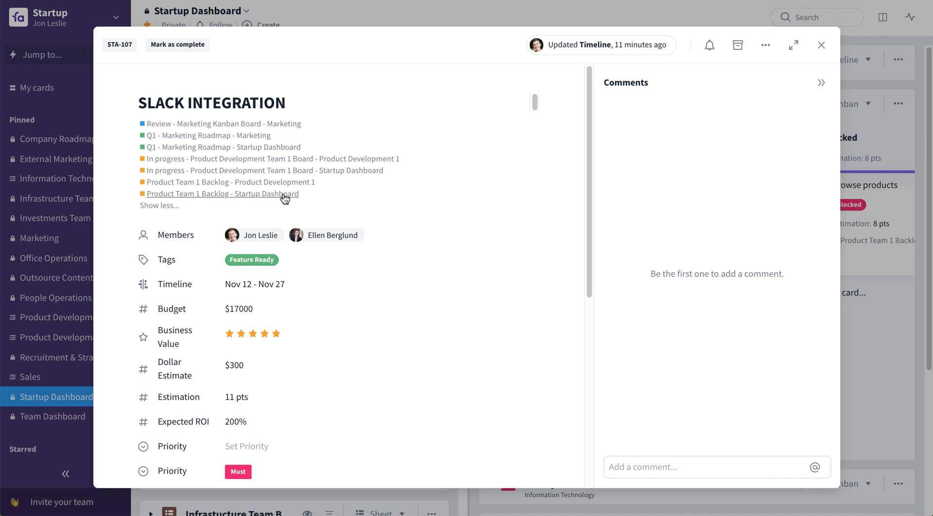
# Open the options menu for the Product Team 1 Backlog - Startup Dashboard placement
pyautogui.click(283, 192)
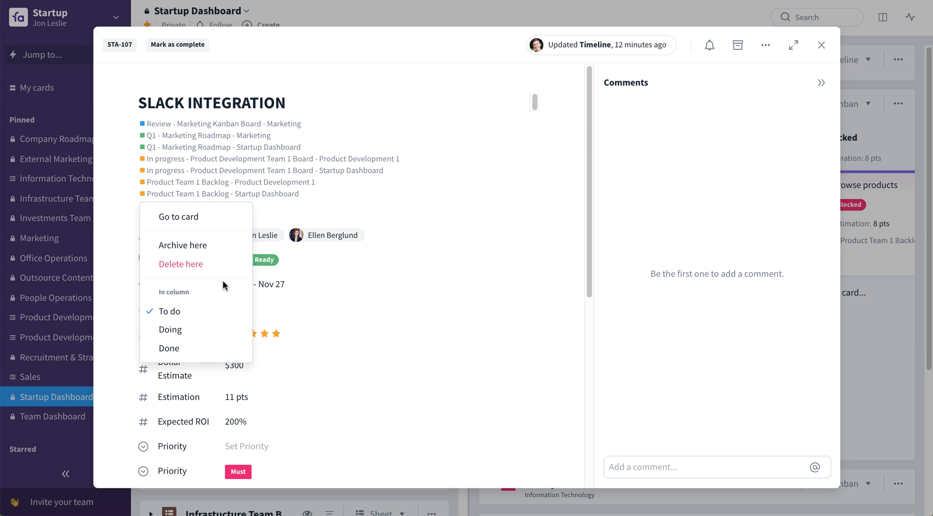
# Dismiss the placement menu and close the SLACK INTEGRATION card
pyautogui.click(67, 39)
pyautogui.click(67, 39)
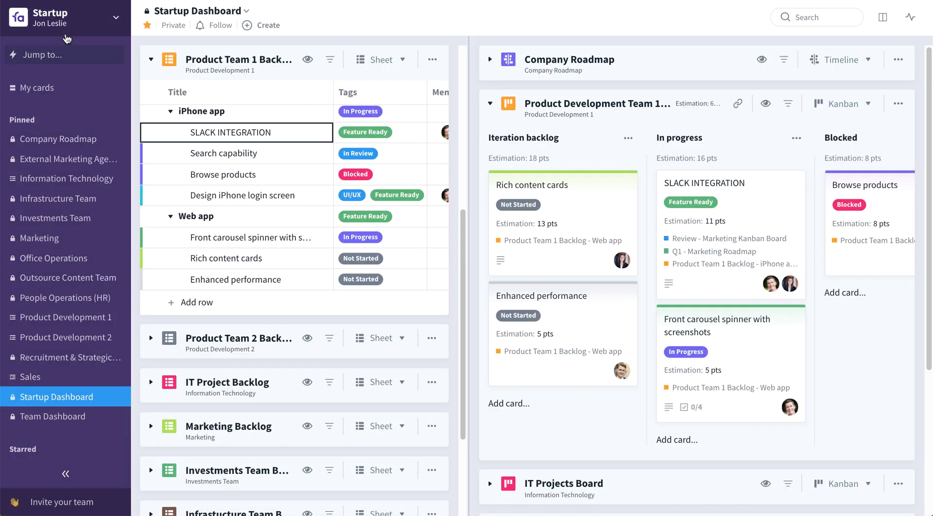